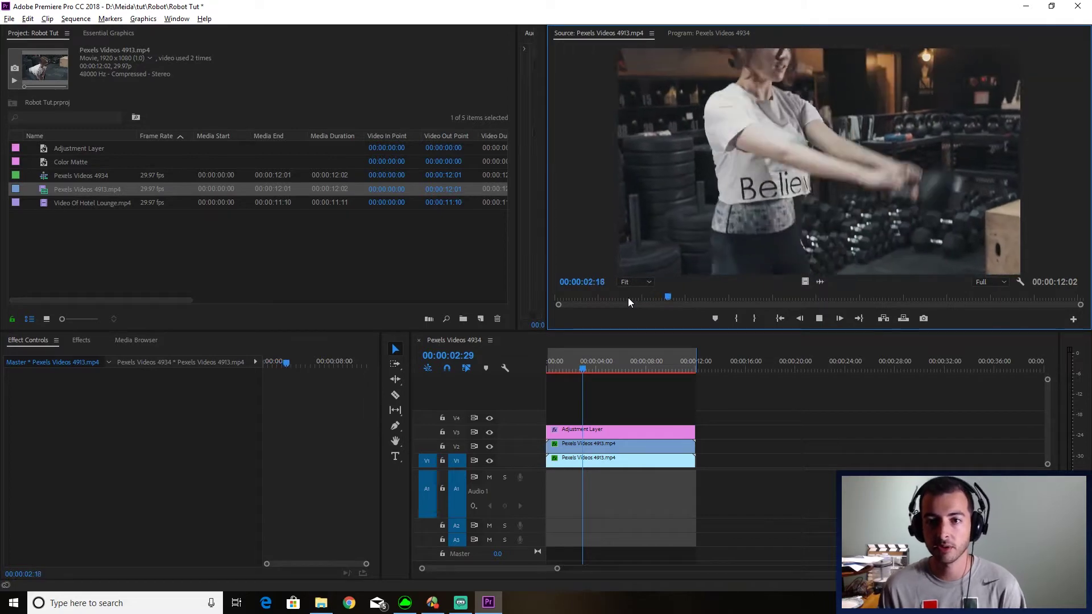
Create a new sequence from the Pexels Videos 4913.mp4 clip and fit it to the timeline
click(627, 298)
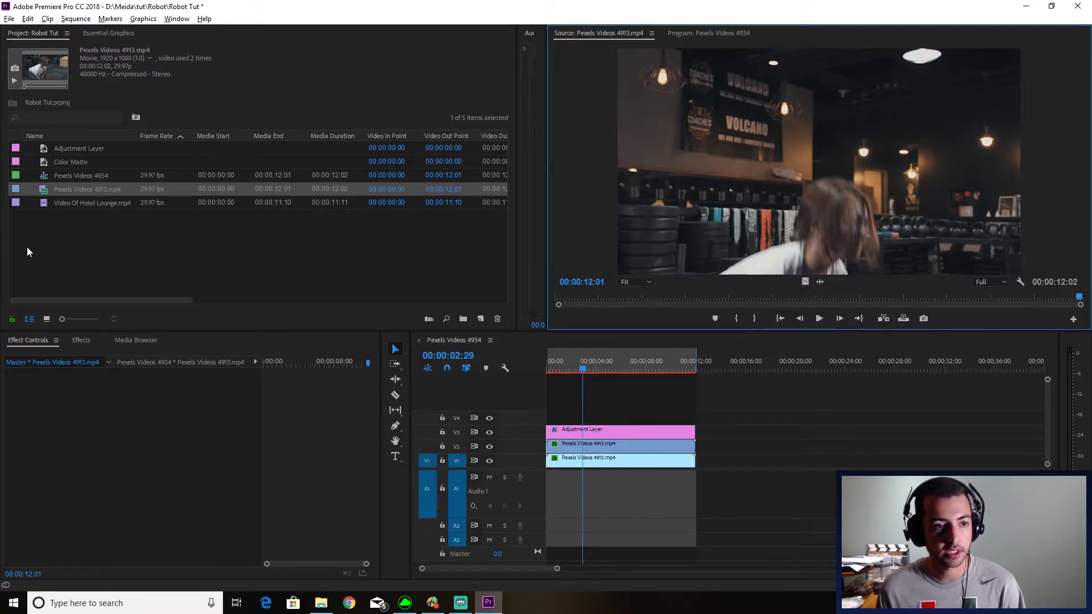
drag(49, 194, 240, 238)
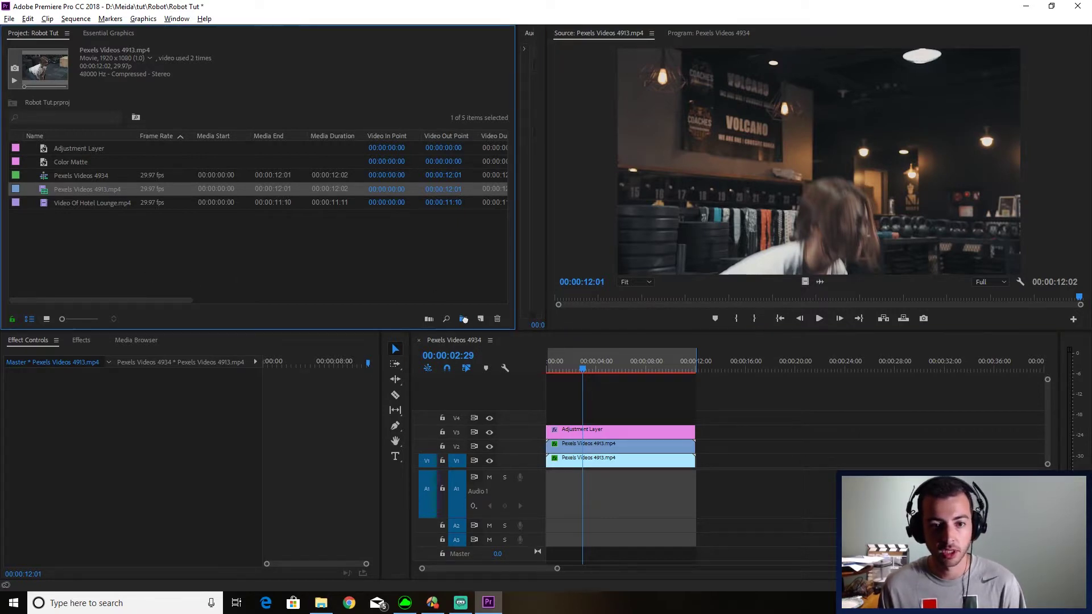
drag(482, 321, 482, 321)
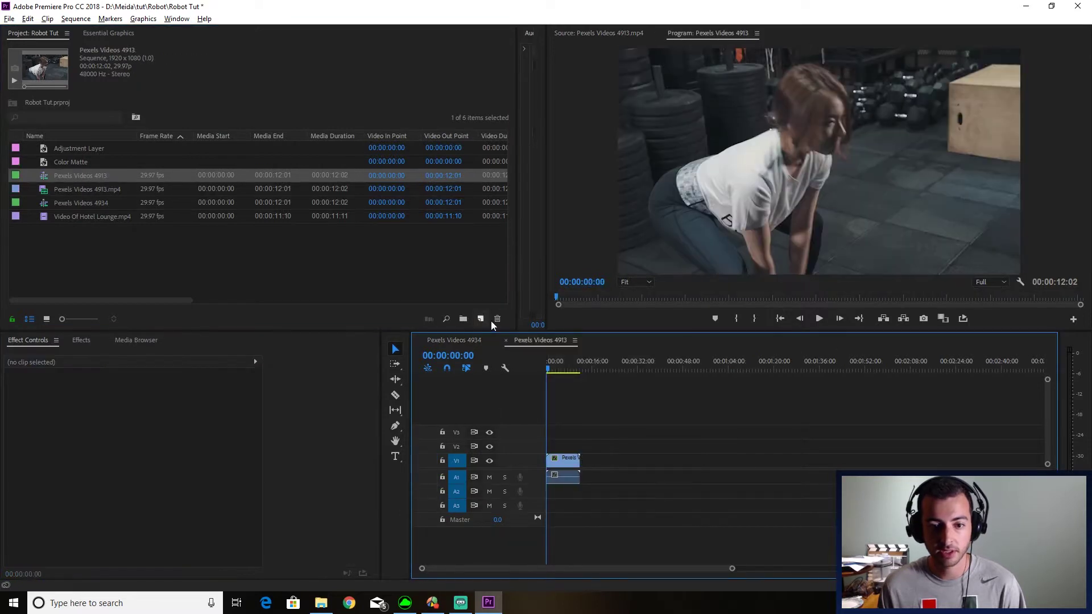
key(backslash)
Apply the Extract effect to the V1 clip, turning it stark black-and-white
click(623, 463)
click(76, 341)
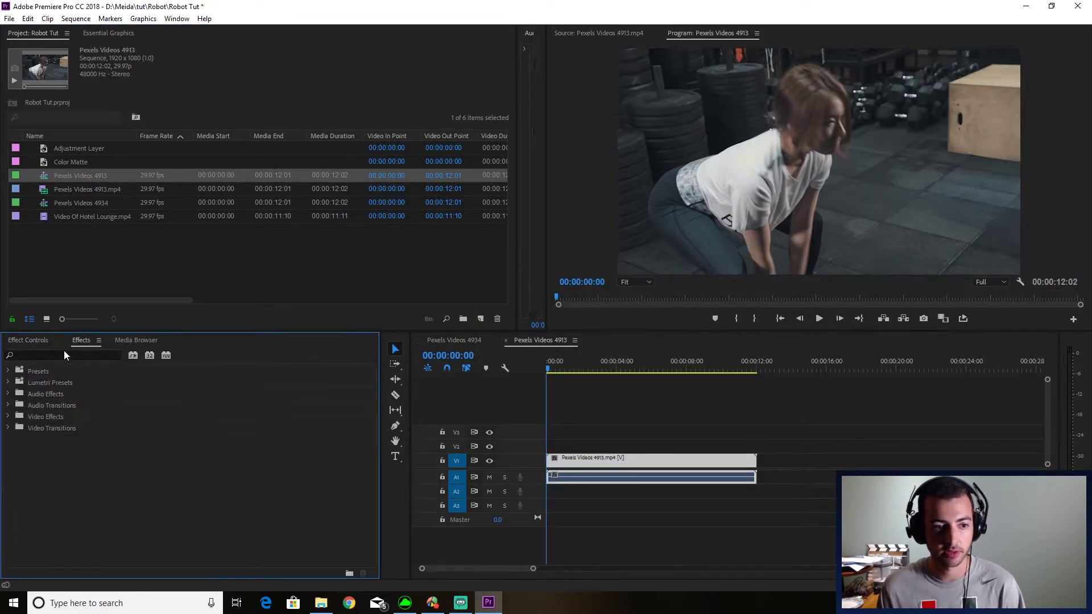
click(64, 355)
text(extrac)
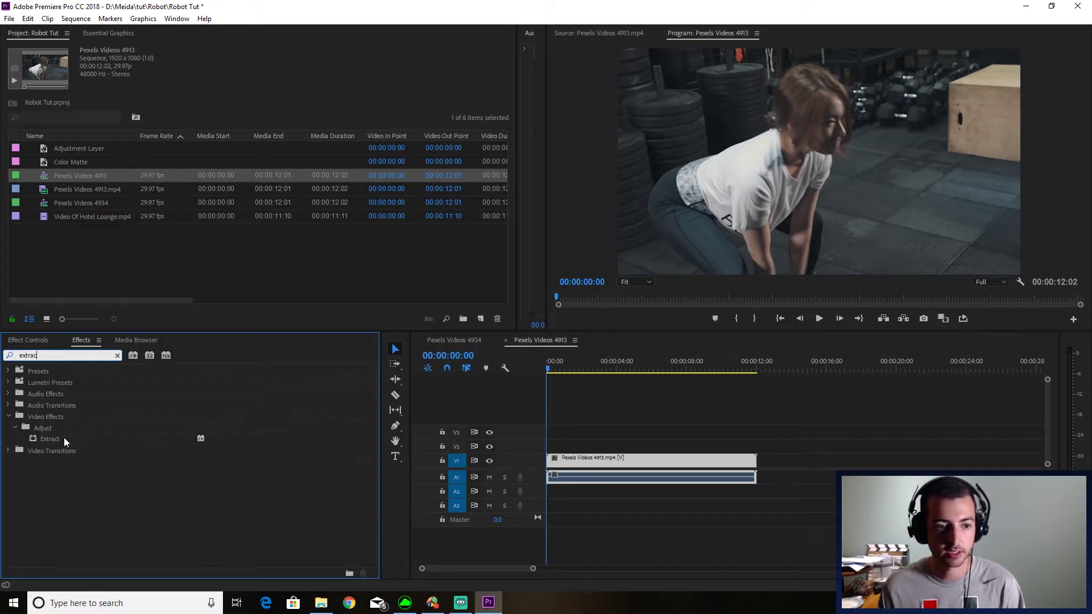
drag(60, 442, 588, 458)
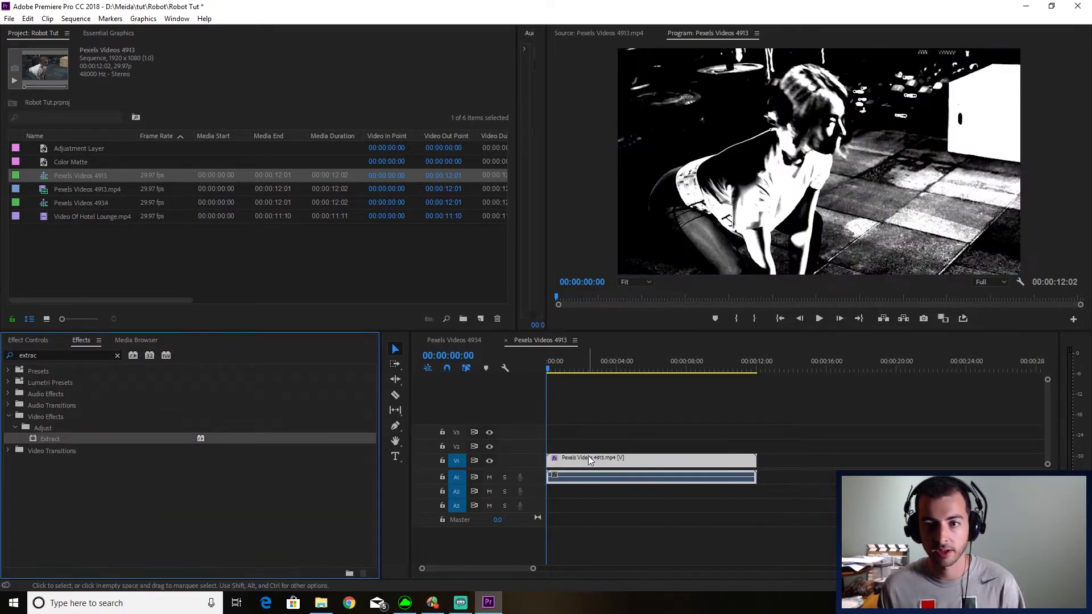
Set Extract's White Input Level to 91 and Black Input Level to 90
click(12, 341)
drag(135, 477, 77, 477)
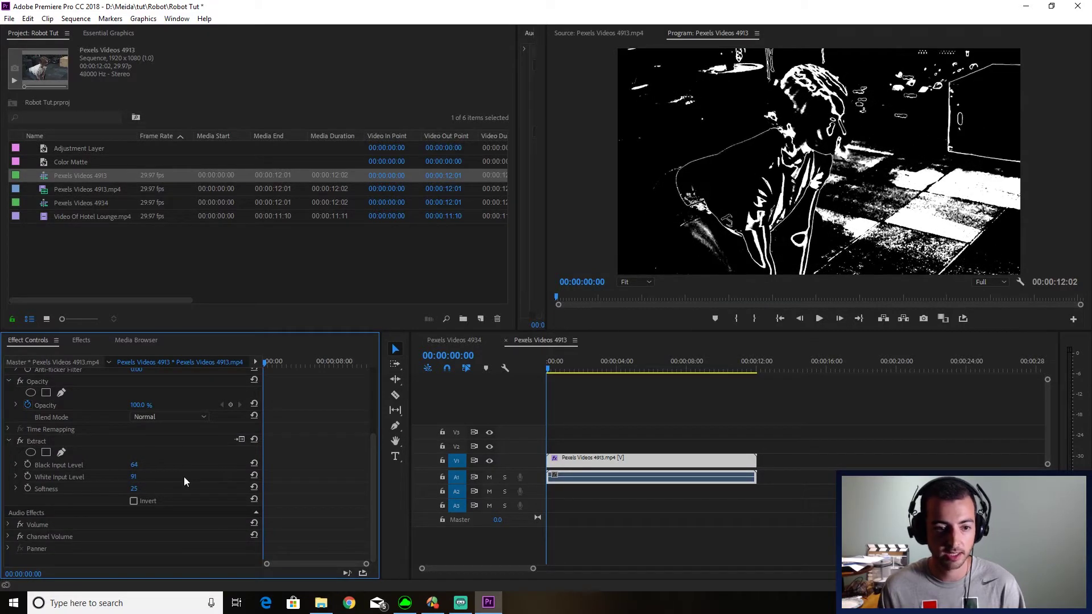
drag(140, 466, 148, 467)
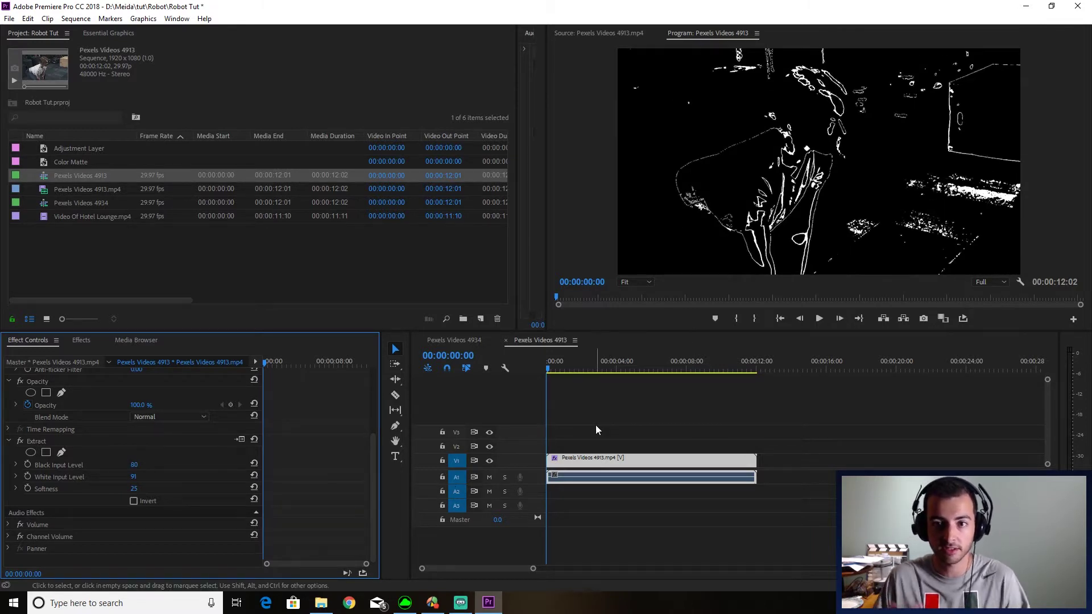
click(134, 466)
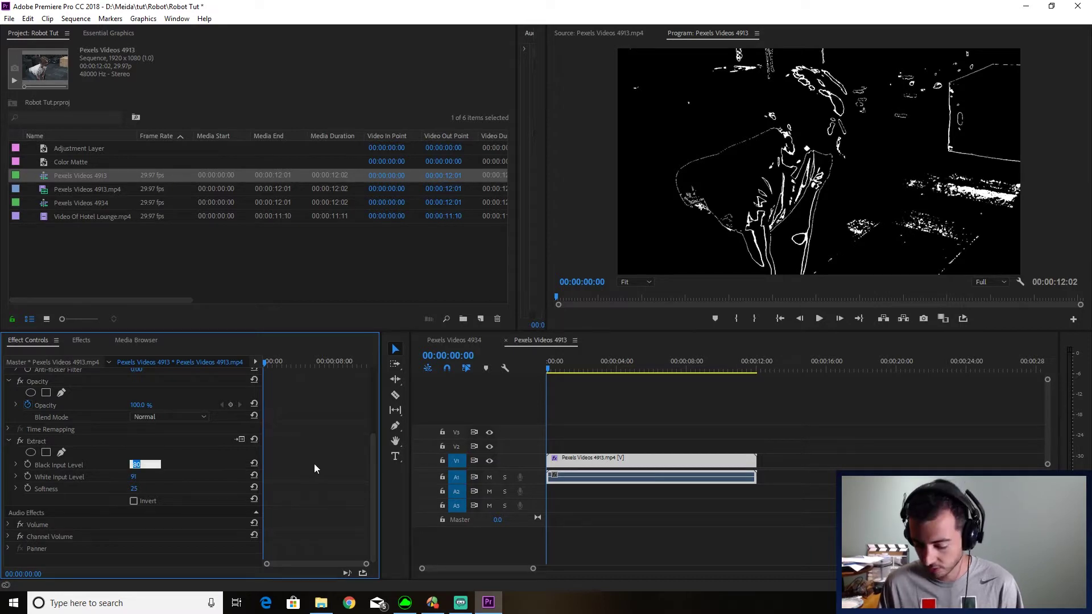
text(90)
key(Return)
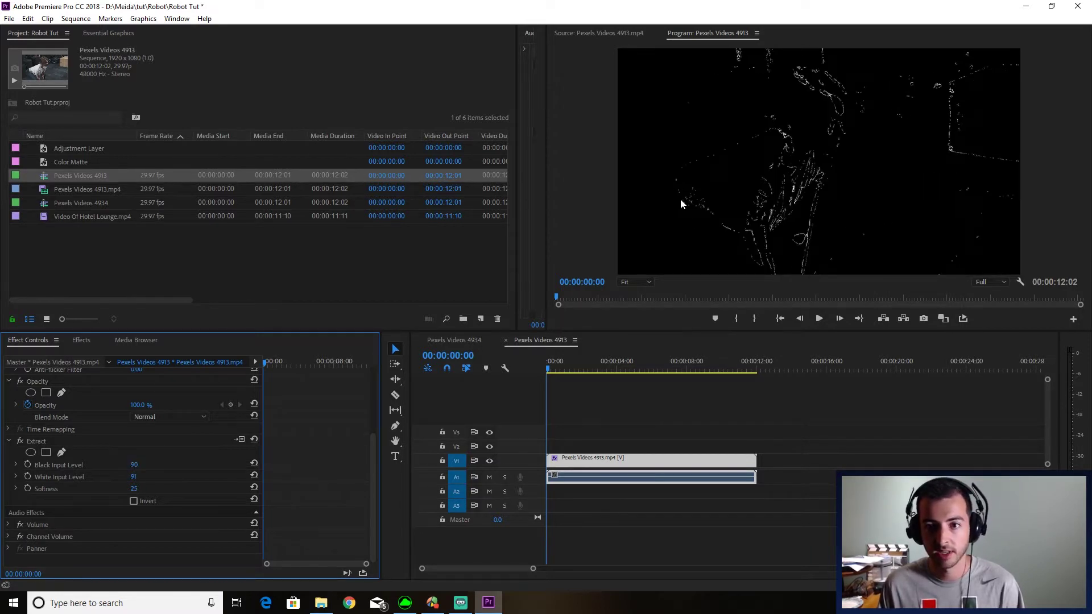
Play the sequence to check the look, stopping around 00:00:01:21
click(680, 198)
key(space)
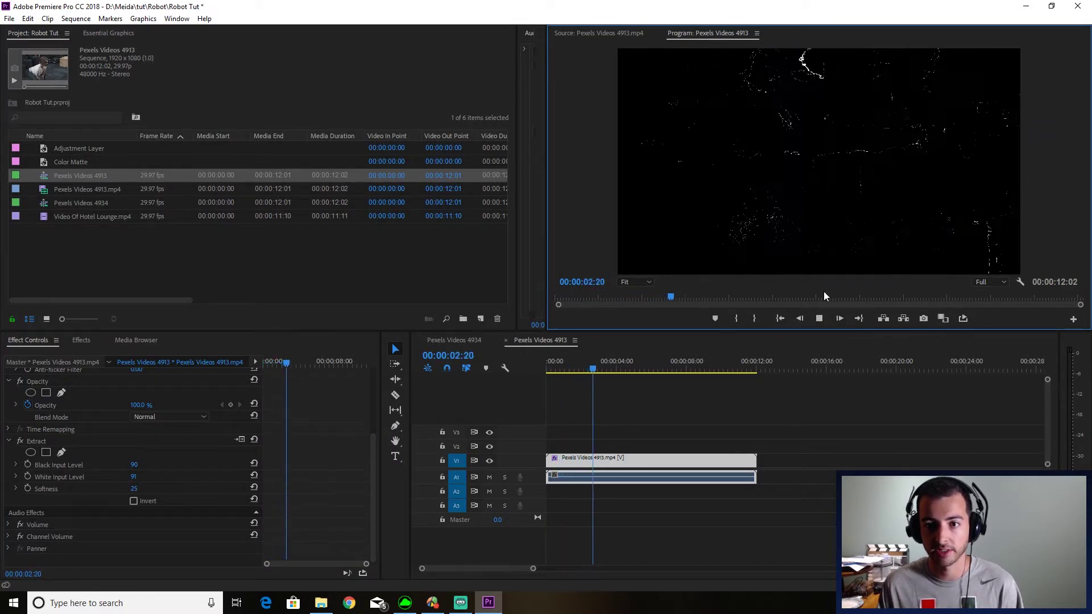
key(space)
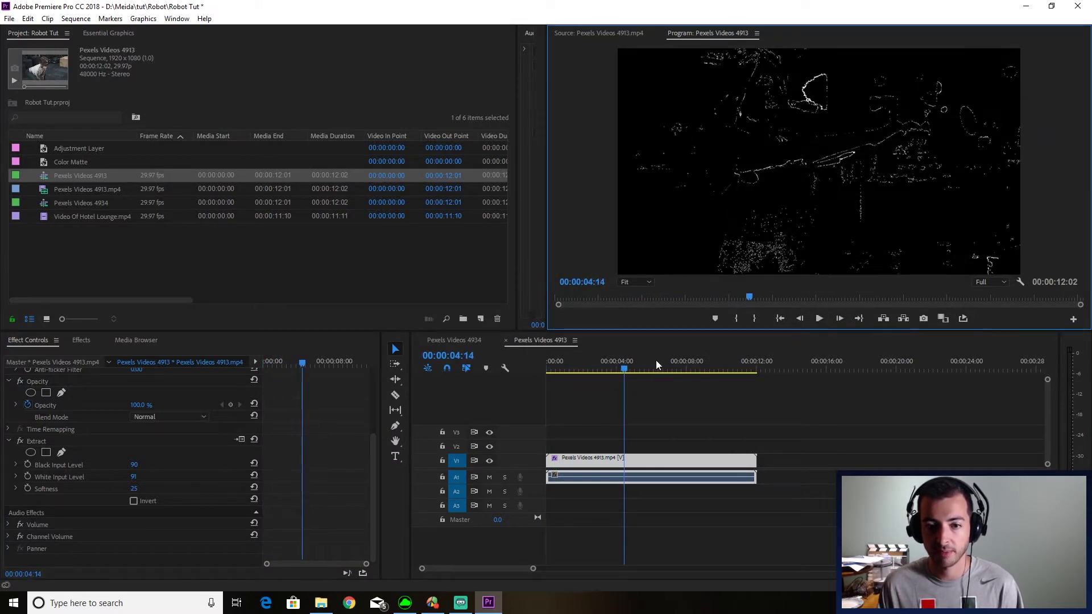
drag(599, 362, 576, 357)
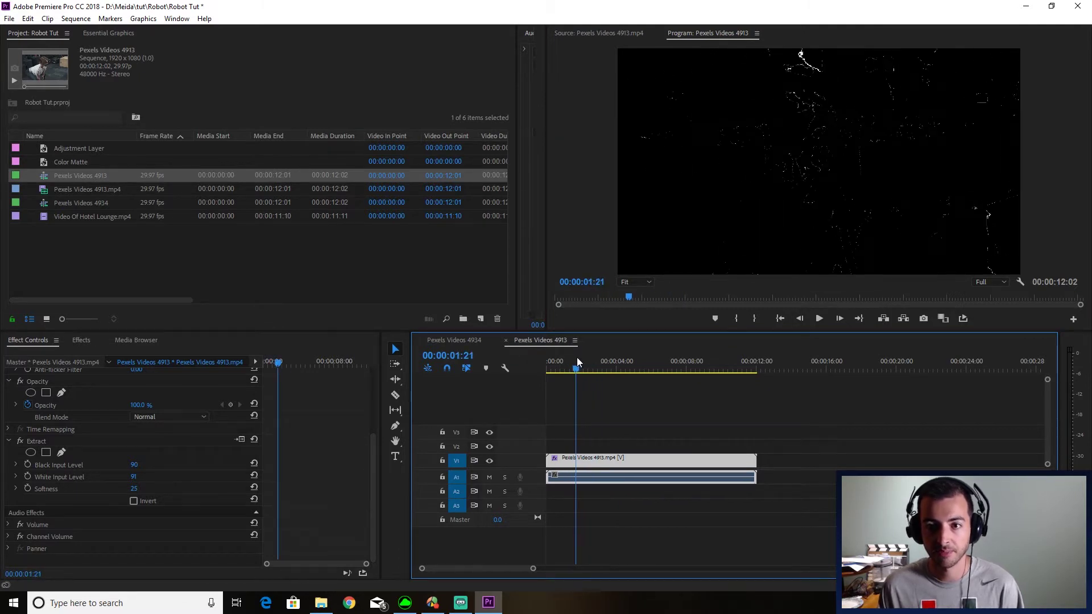
Lower the Black Input Level to 71 and set Softness to 70
click(133, 465)
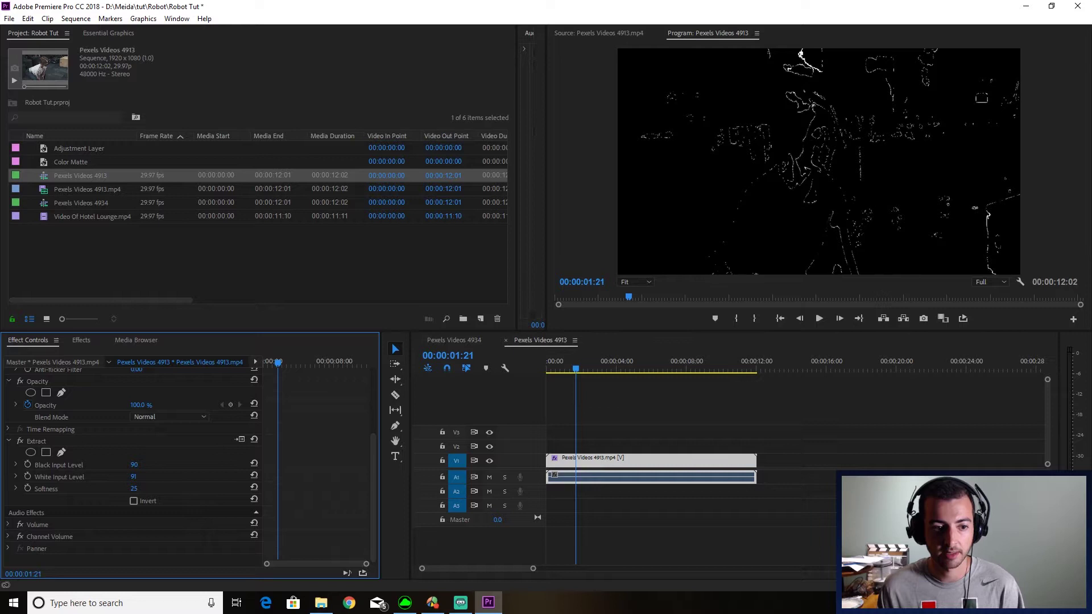
drag(133, 465, 122, 465)
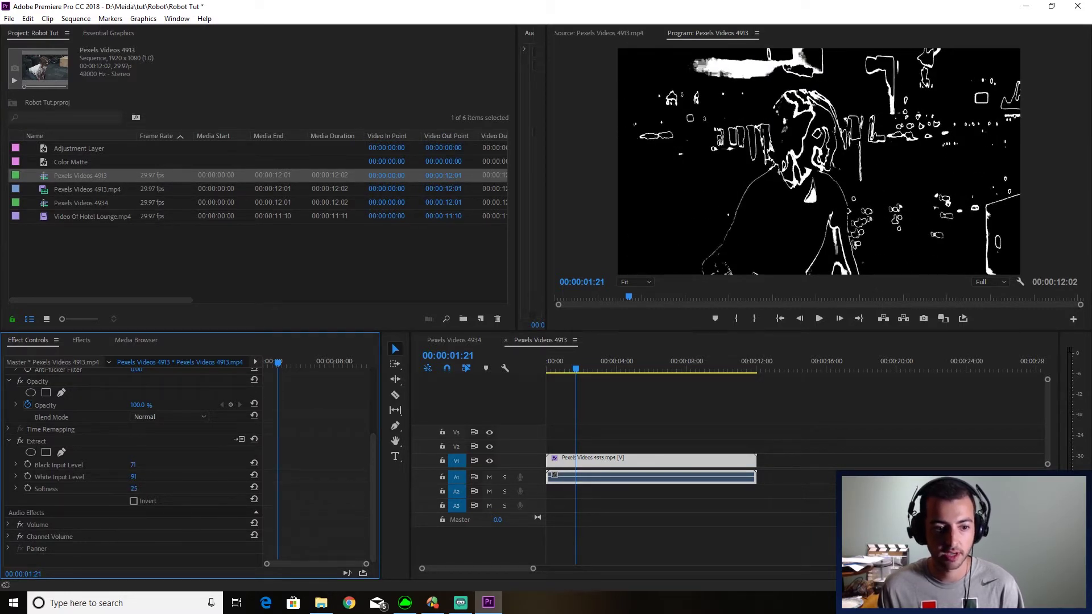
drag(134, 488, 132, 489)
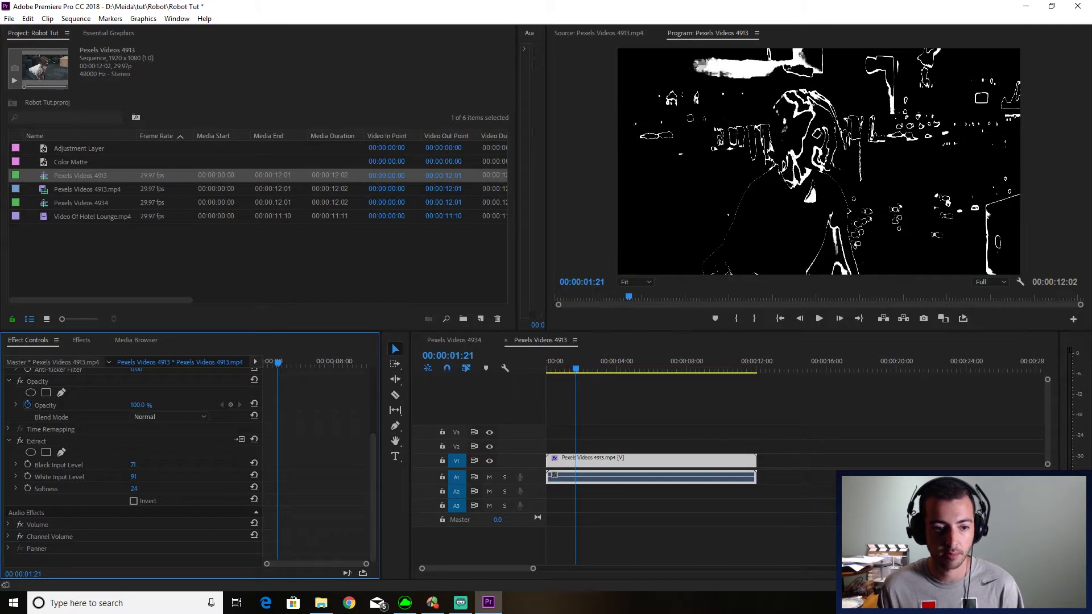
text(70)
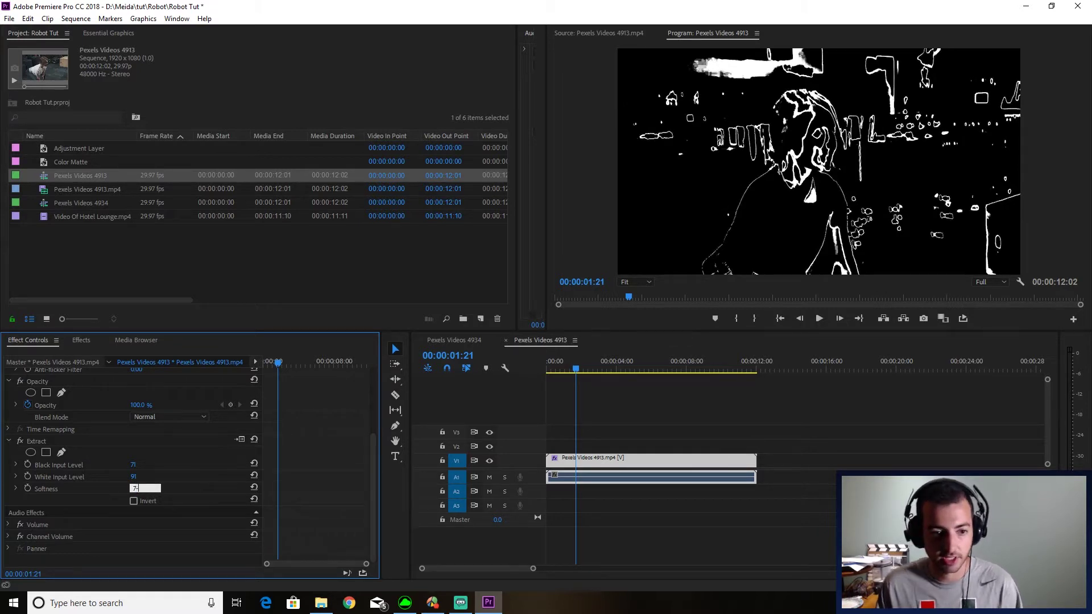
key(Return)
Add the Tint effect to the gym clip
click(81, 340)
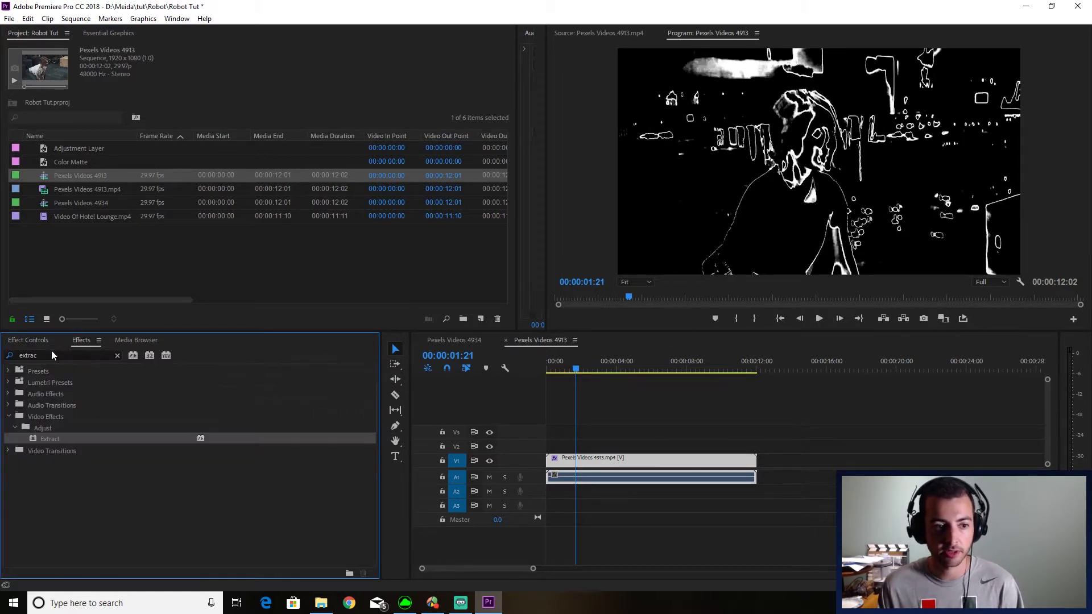
click(51, 355)
text(tint)
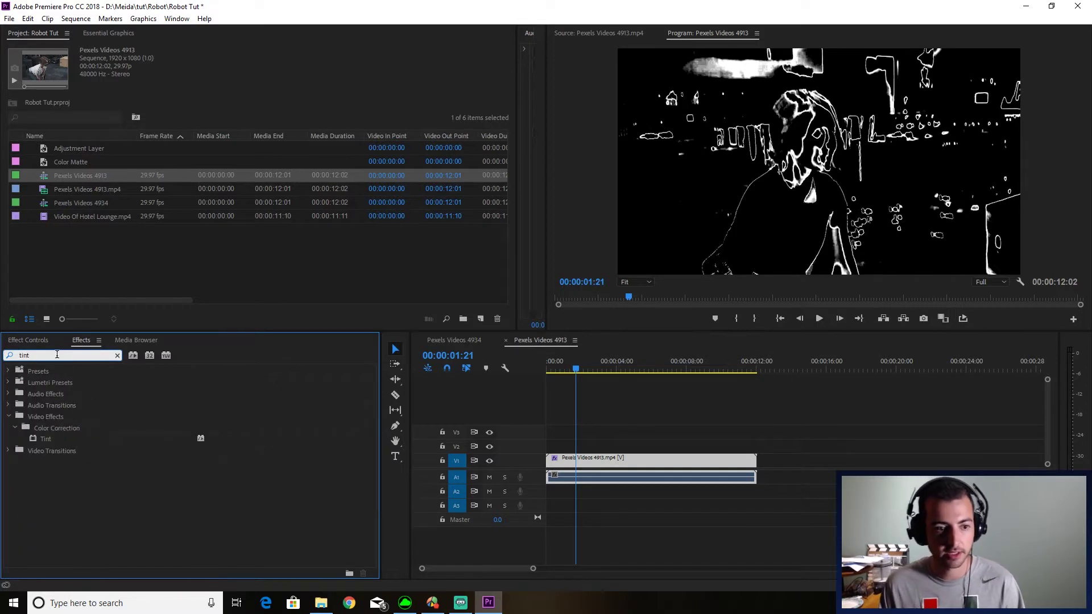
drag(51, 441, 701, 467)
click(29, 341)
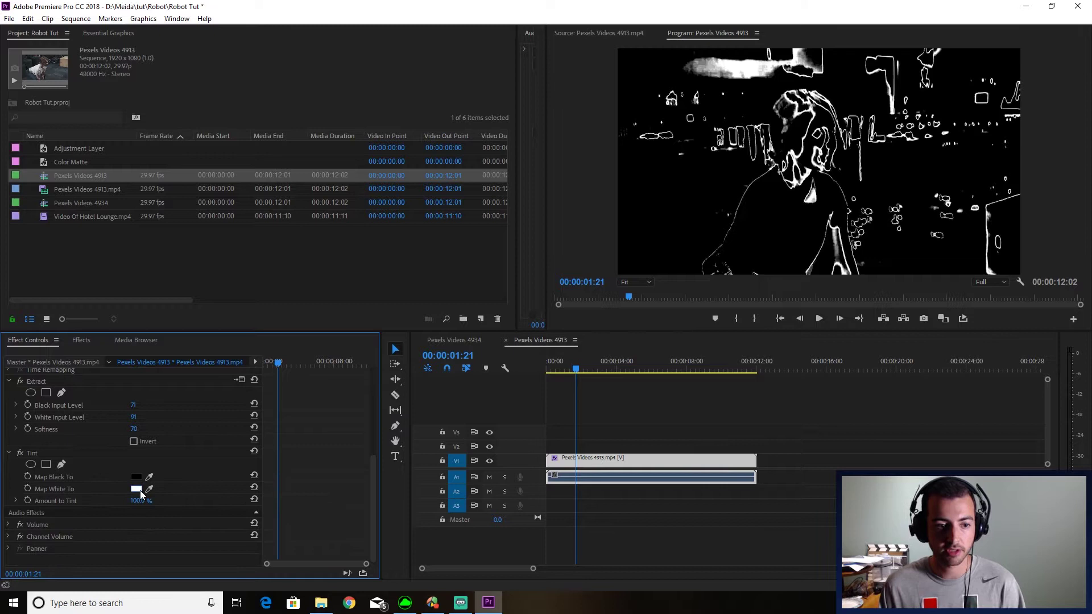
Map Tint's whites to pure red and preview the red outlines
click(139, 490)
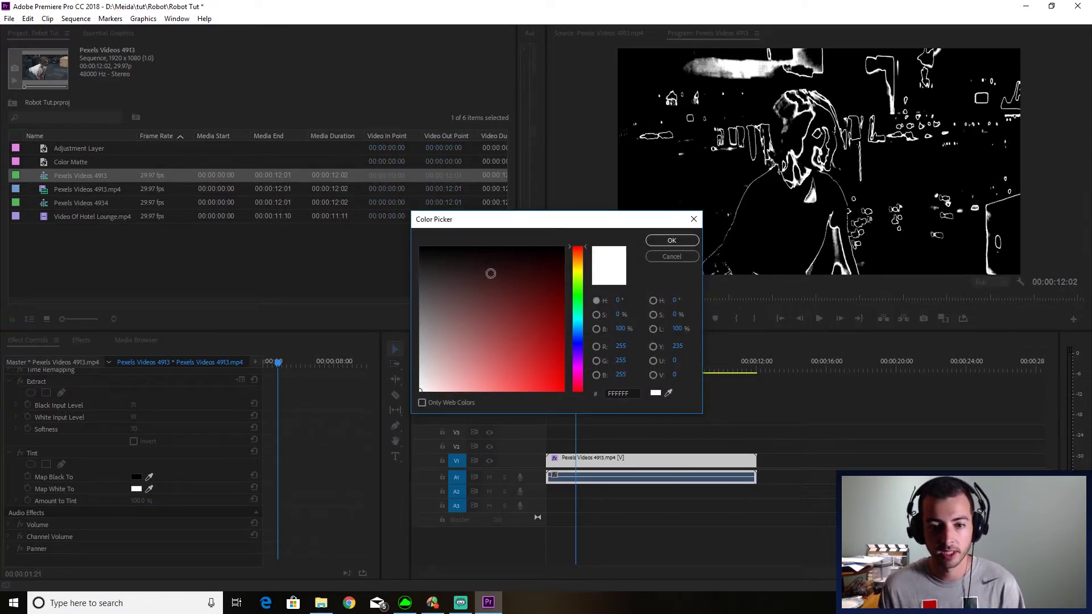
click(563, 390)
click(671, 241)
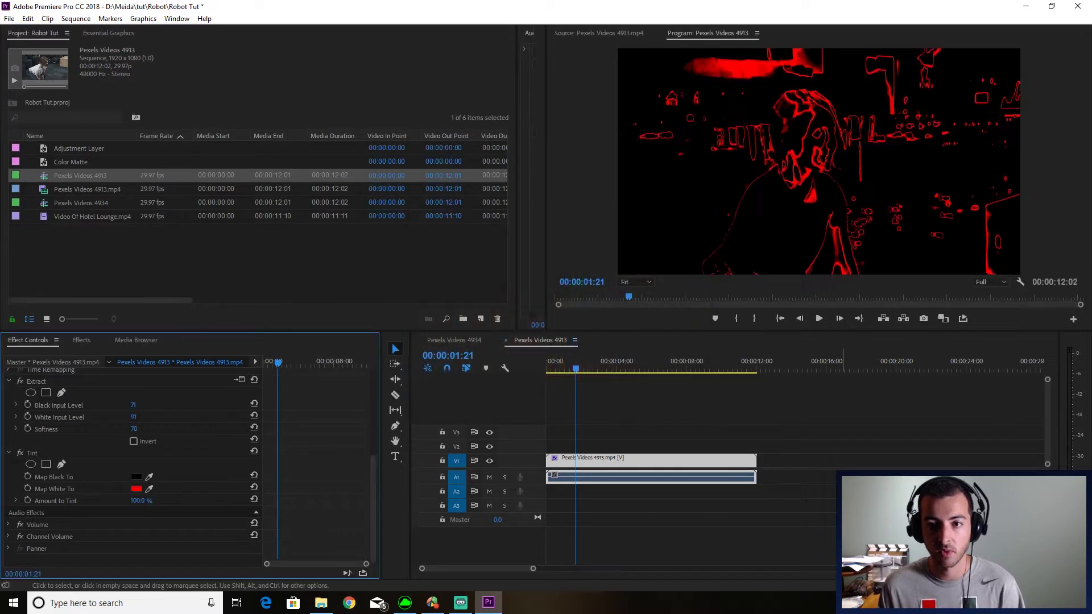
key(space)
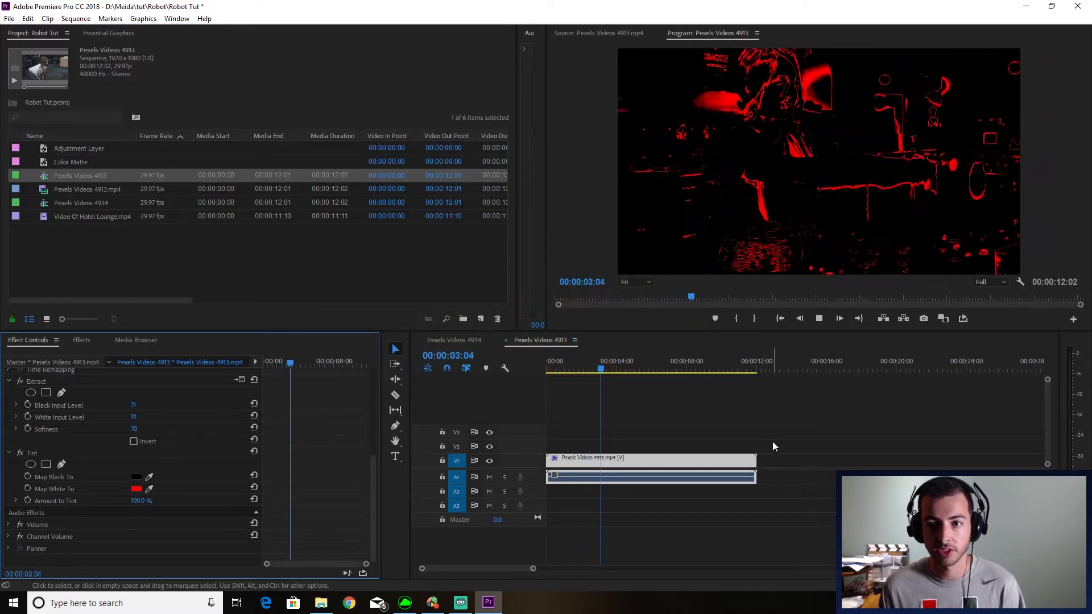
key(space)
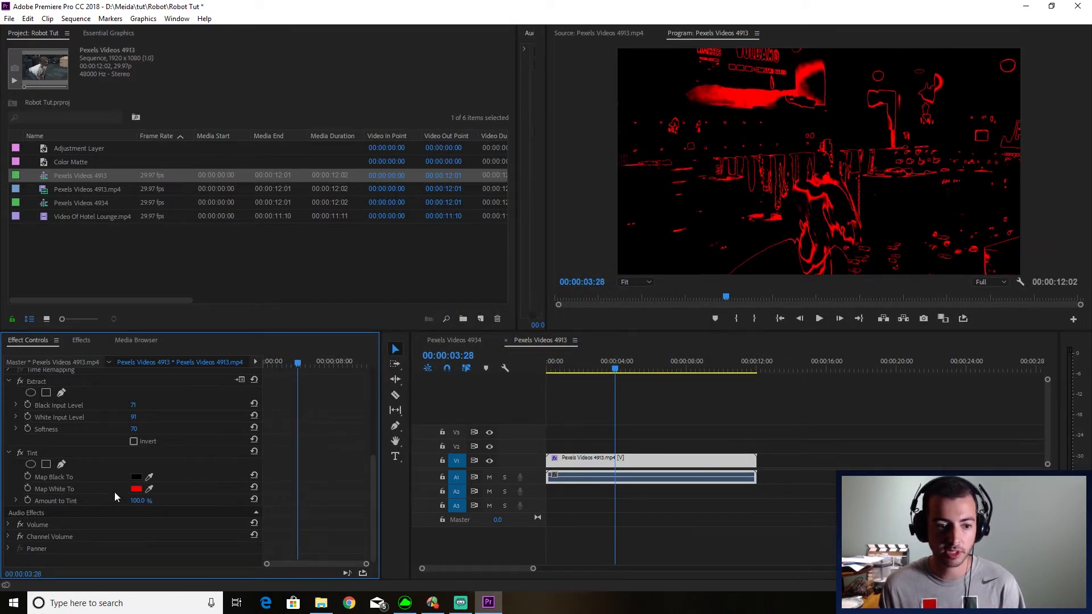
Change the outline colour to green and replay from the sequence start
click(136, 489)
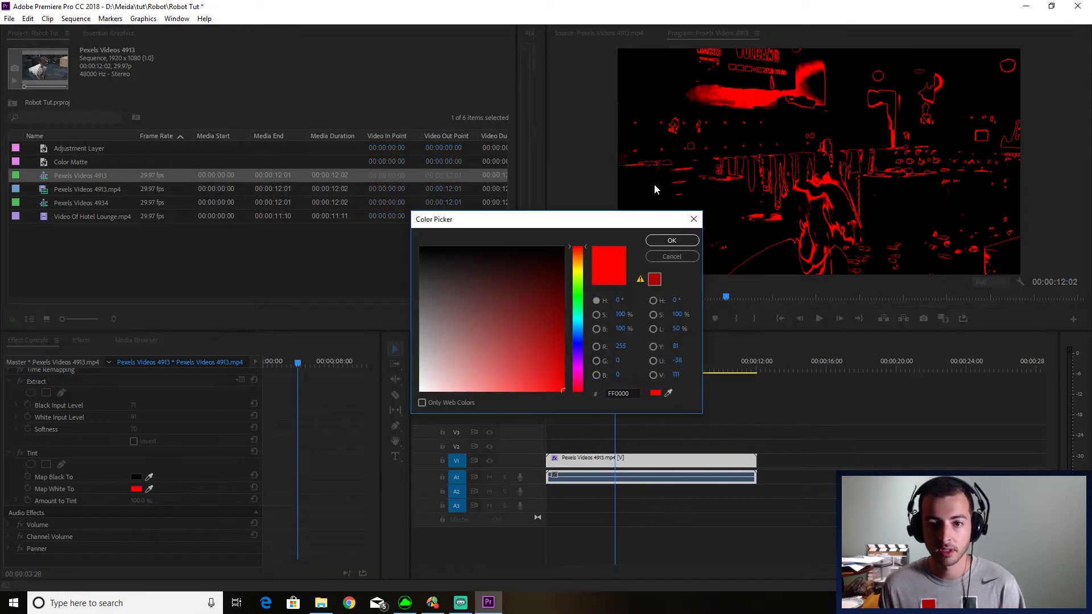
click(574, 293)
click(671, 240)
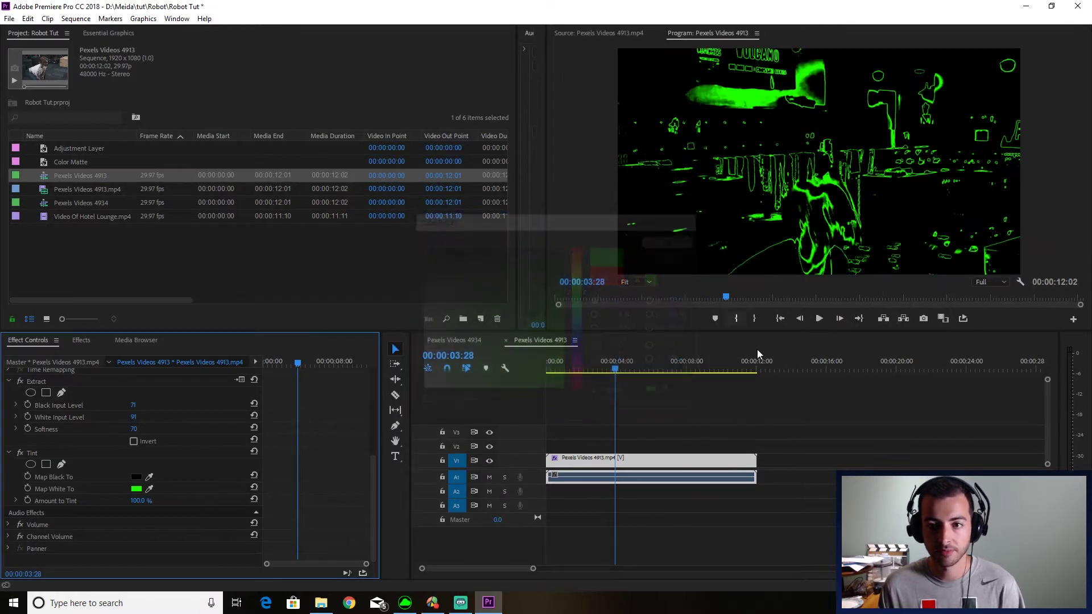
click(625, 389)
key(Home)
key(space)
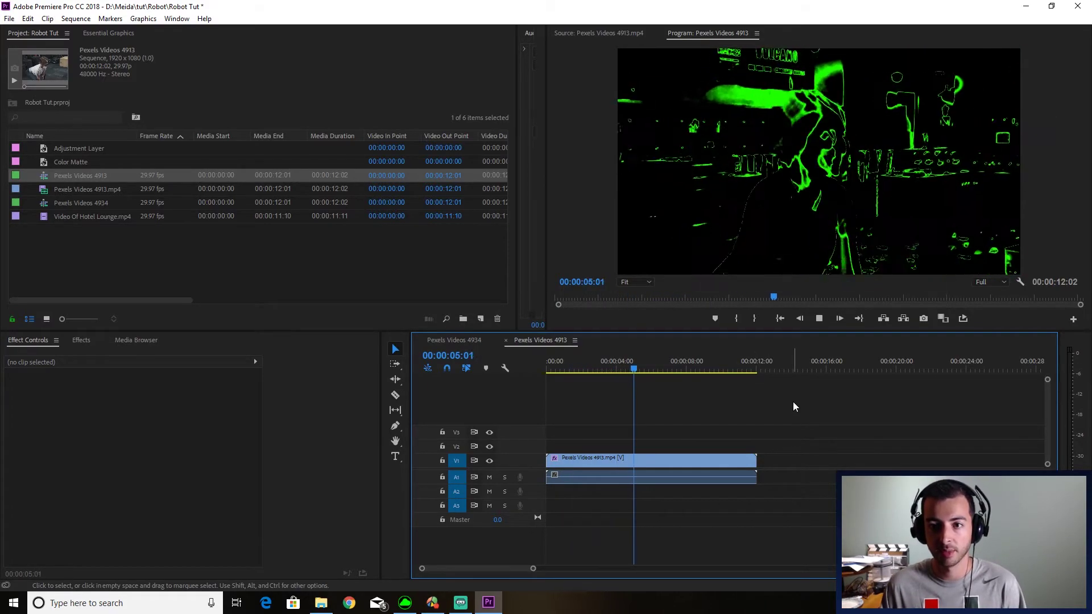
Duplicate the green-outline clip onto track V2 and select the copy
key(space)
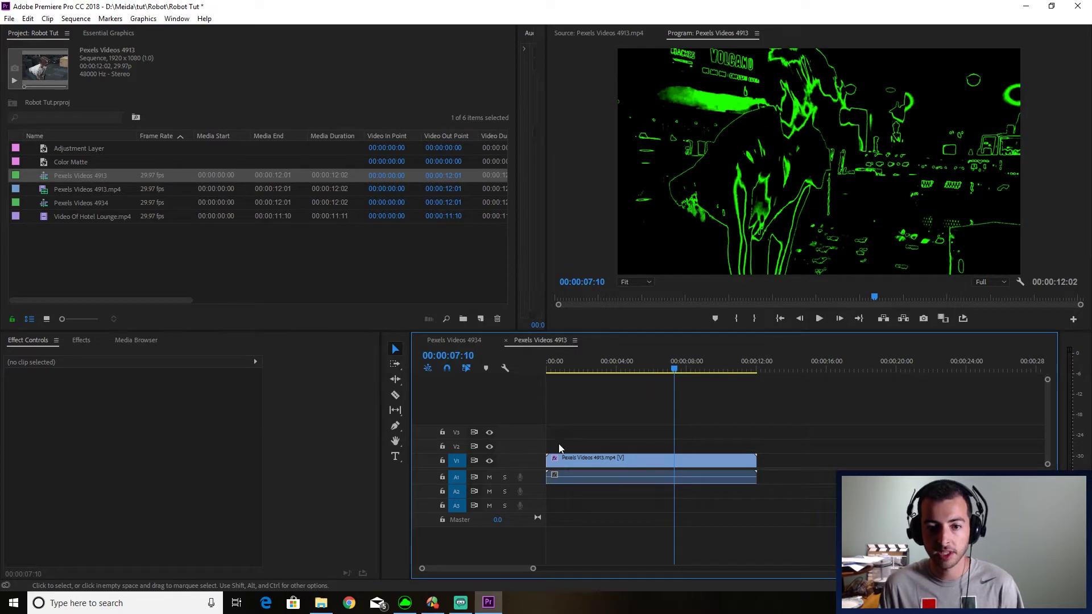
drag(612, 462, 613, 439)
click(614, 435)
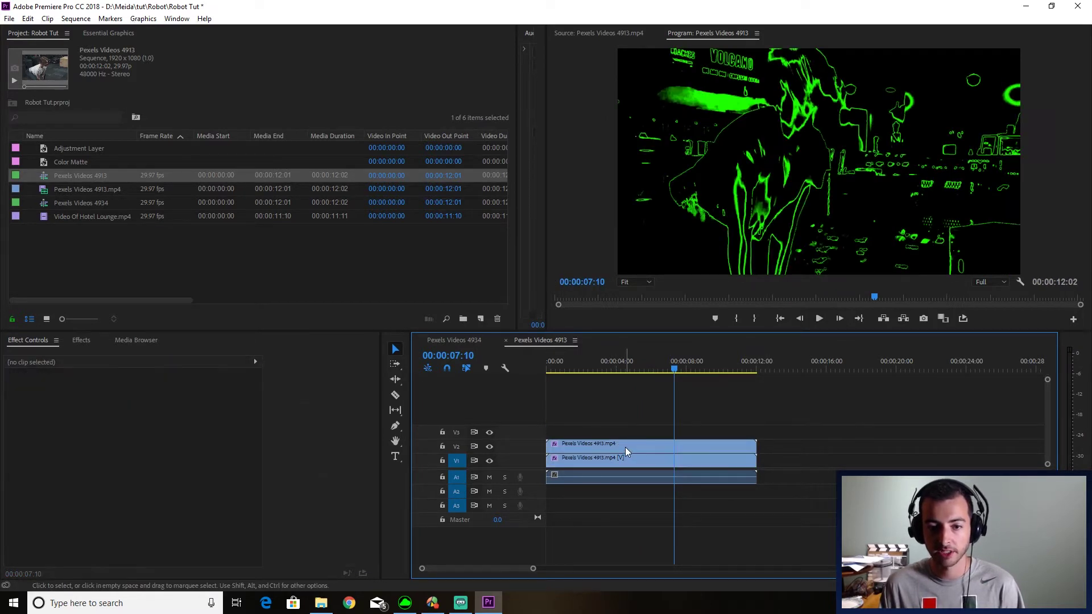
click(625, 447)
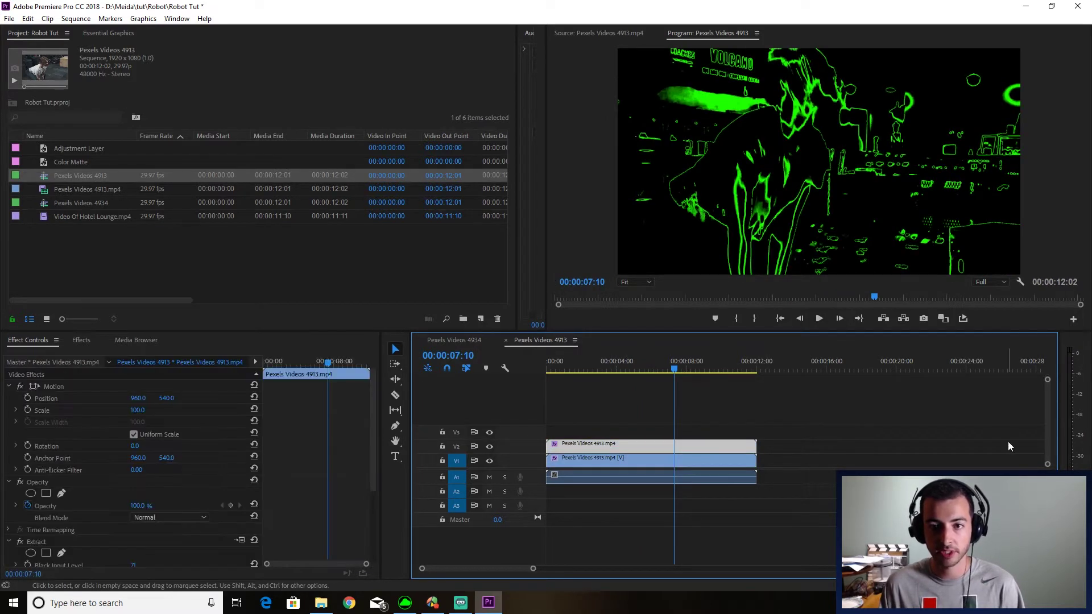
Apply Gaussian Blur to the V2 copy
click(80, 340)
double_click(55, 355)
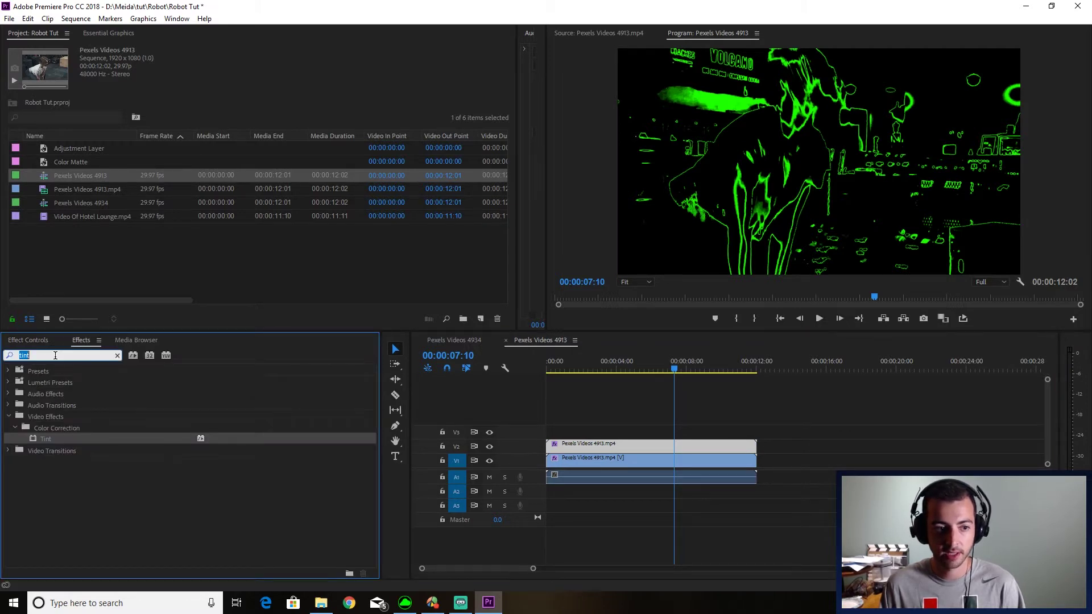
text(gaus)
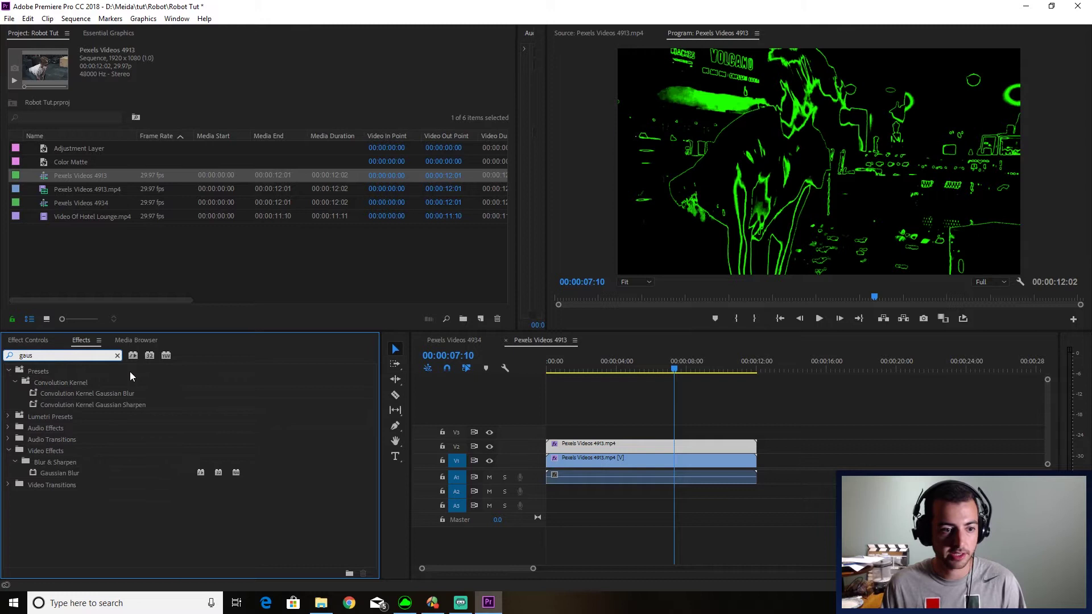
drag(70, 474, 635, 446)
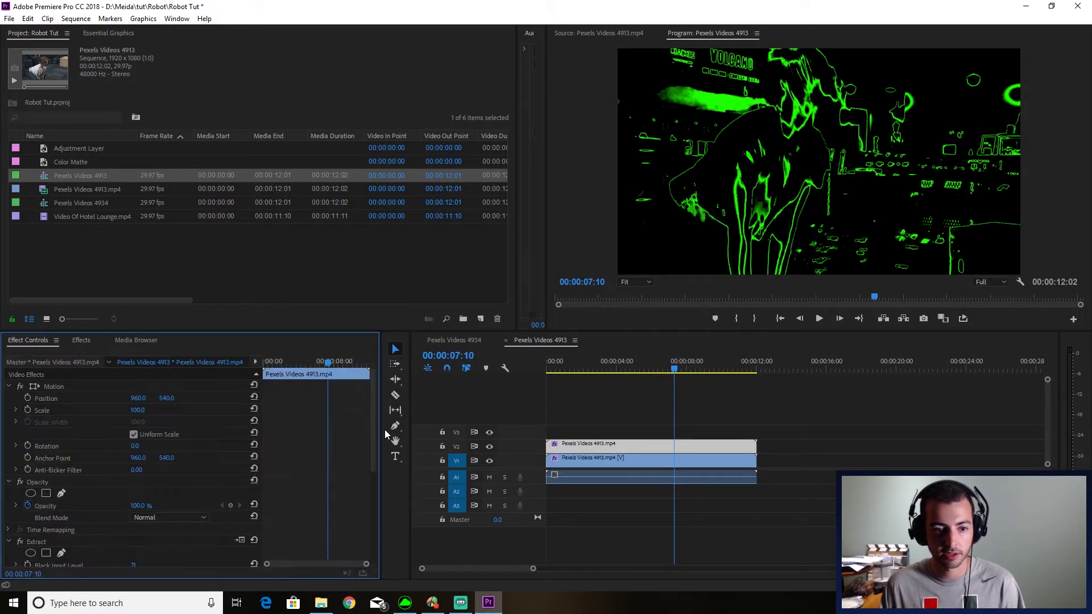
Set the V2 copy's Opacity blend mode to Linear Dodge (Add)
scroll(292, 437, down, 3)
click(171, 426)
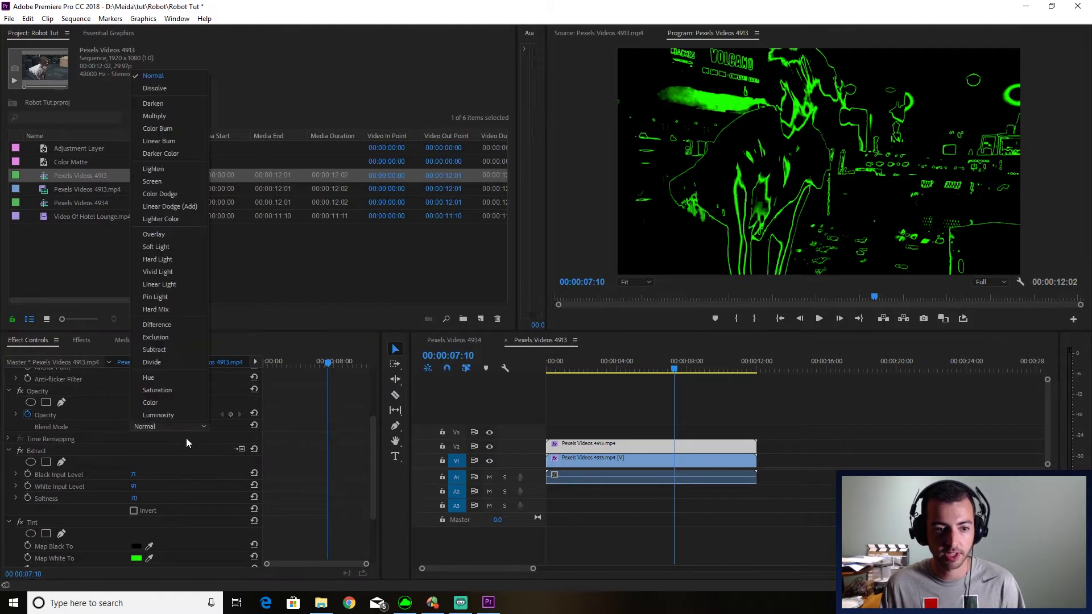
click(158, 207)
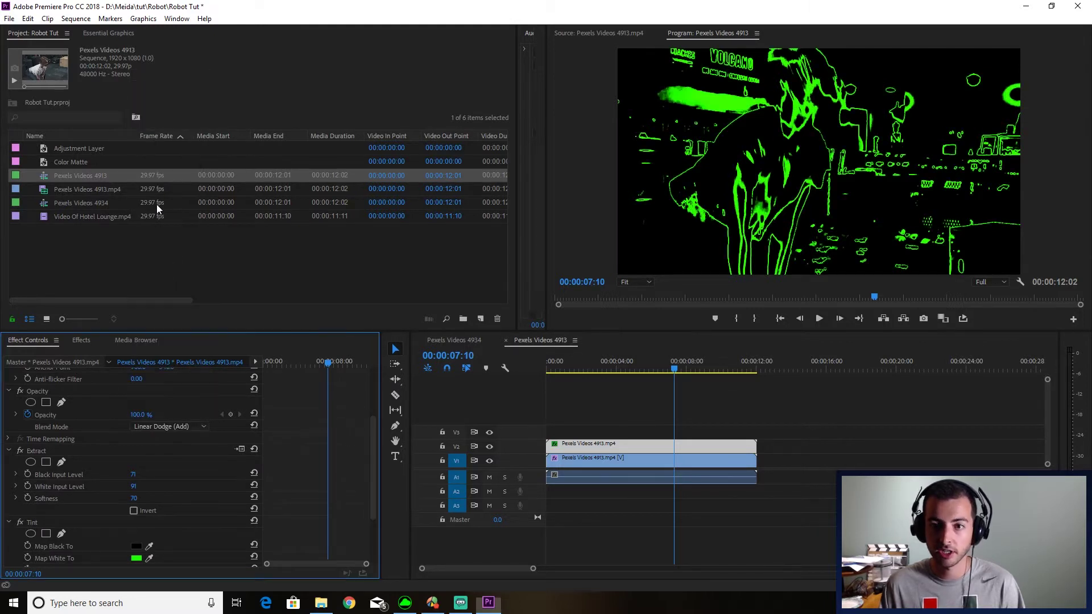
scroll(314, 476, down, 3)
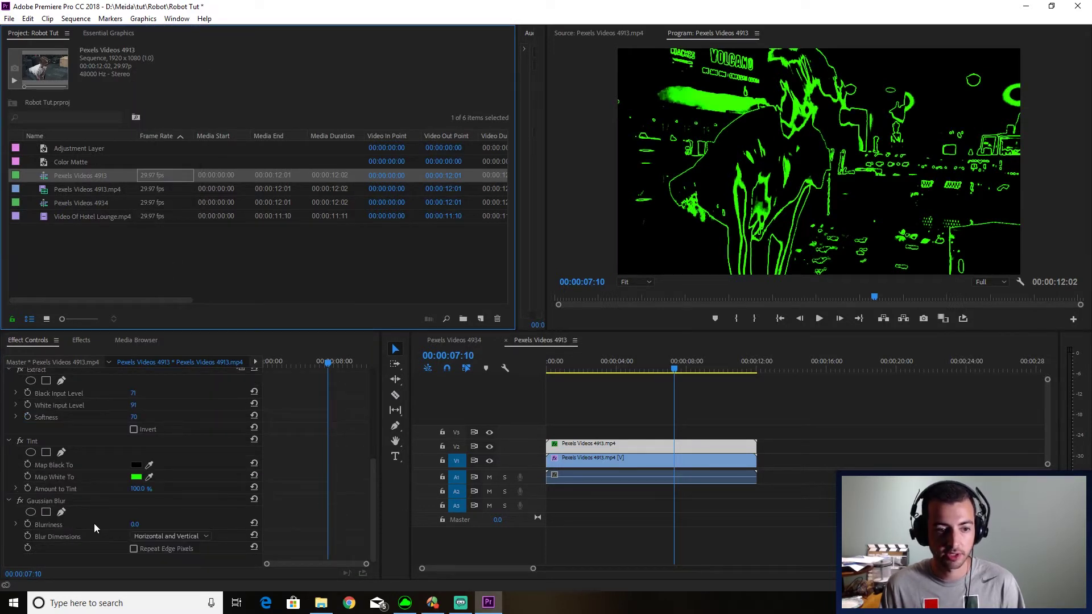
Set the V2 copy's Gaussian Blur Blurriness to 30
drag(135, 523, 145, 524)
click(145, 524)
text(30)
key(Return)
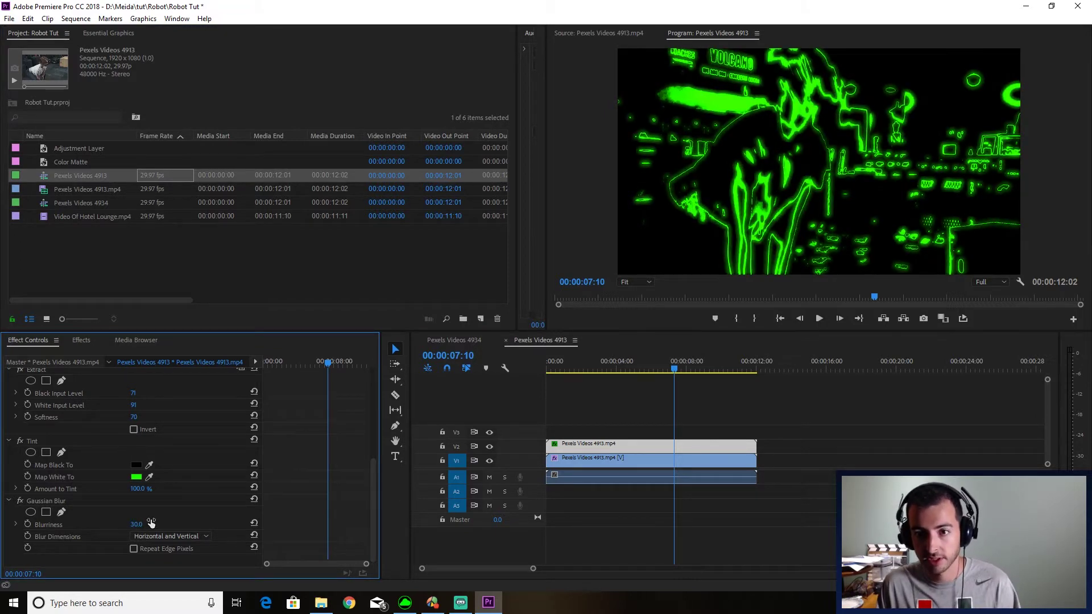
Preview the green glow from 00:00:01:08
click(580, 425)
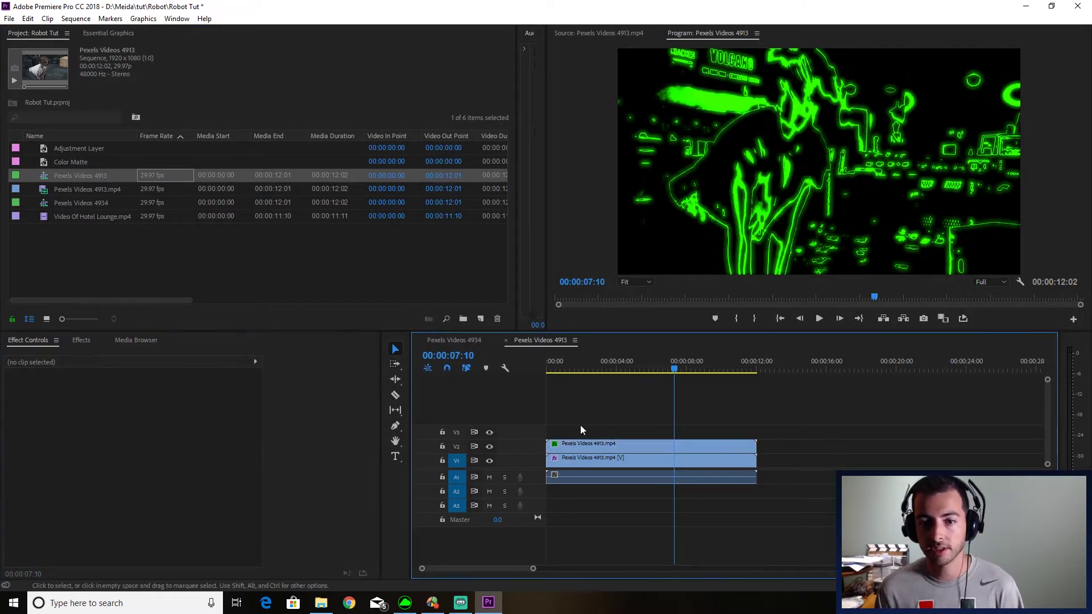
click(569, 370)
key(space)
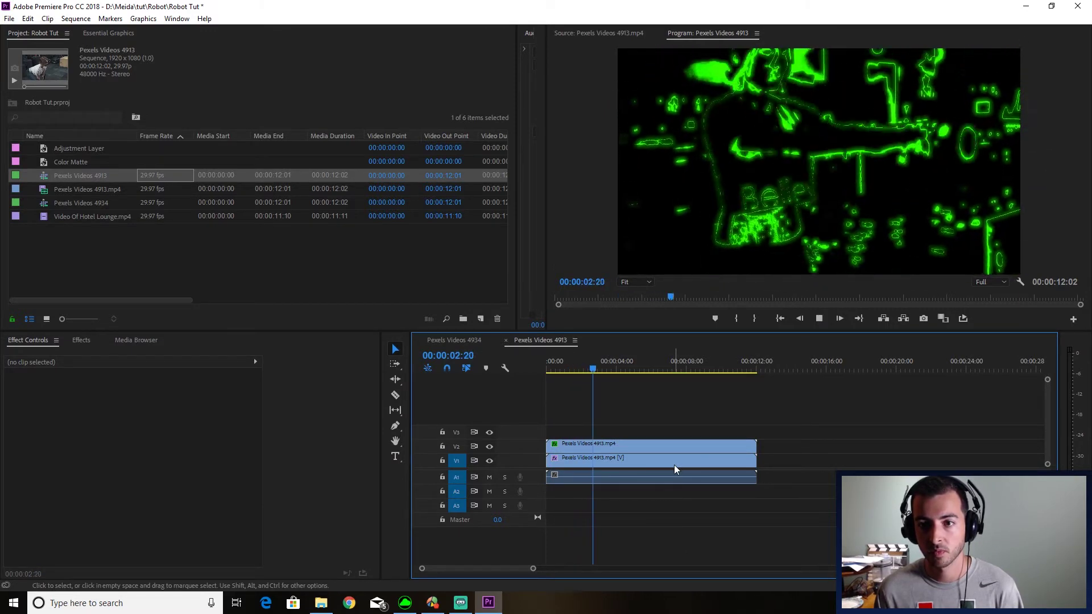
key(space)
Lower the V2 glow layer's opacity to 60% and play back to review
click(613, 446)
scroll(349, 478, down, 5)
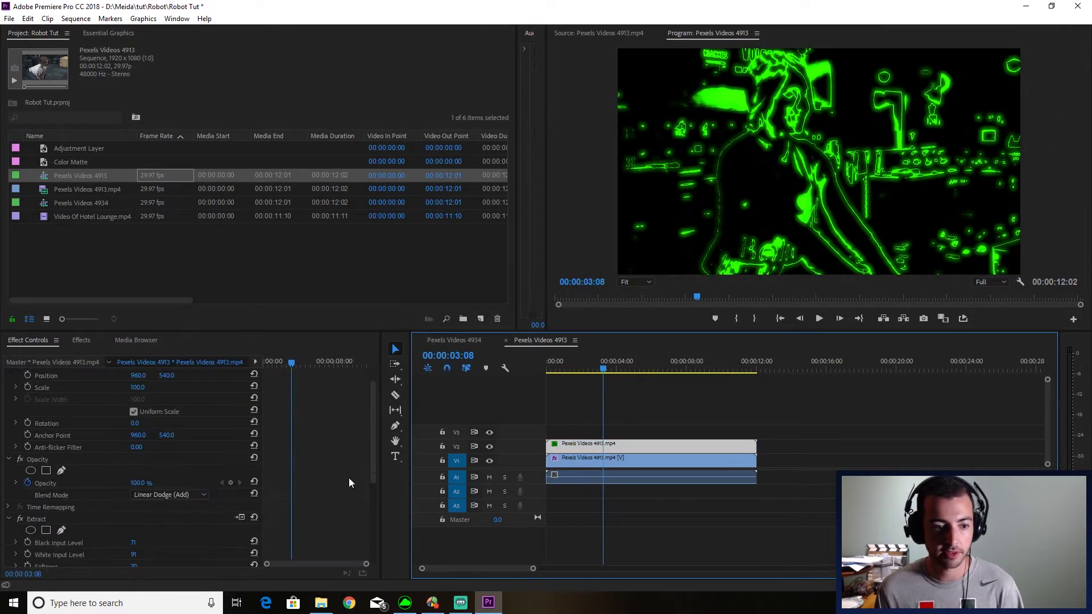
click(97, 460)
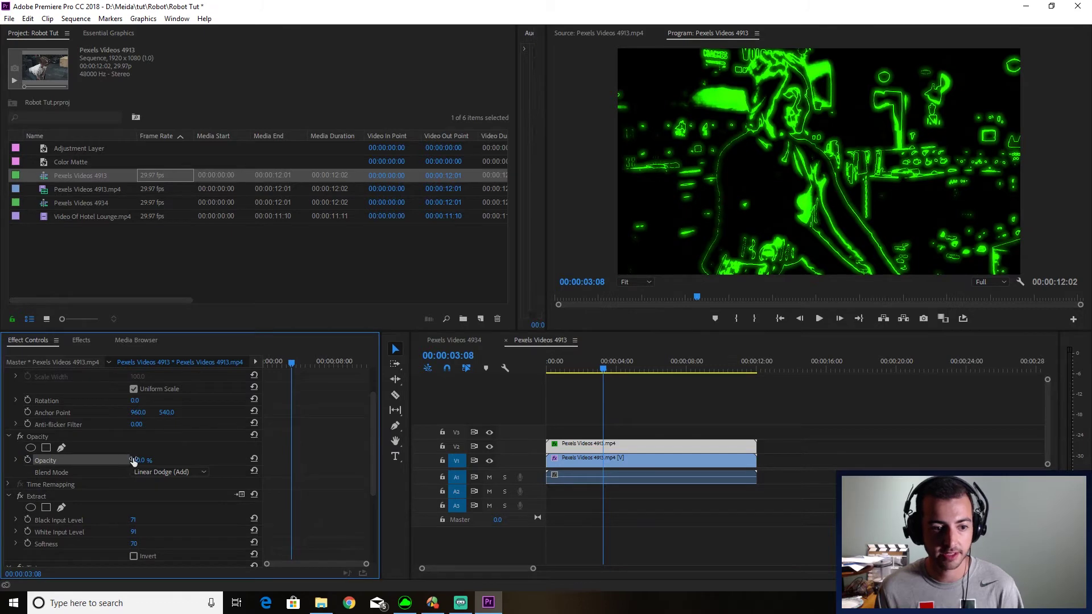
drag(134, 461, 88, 461)
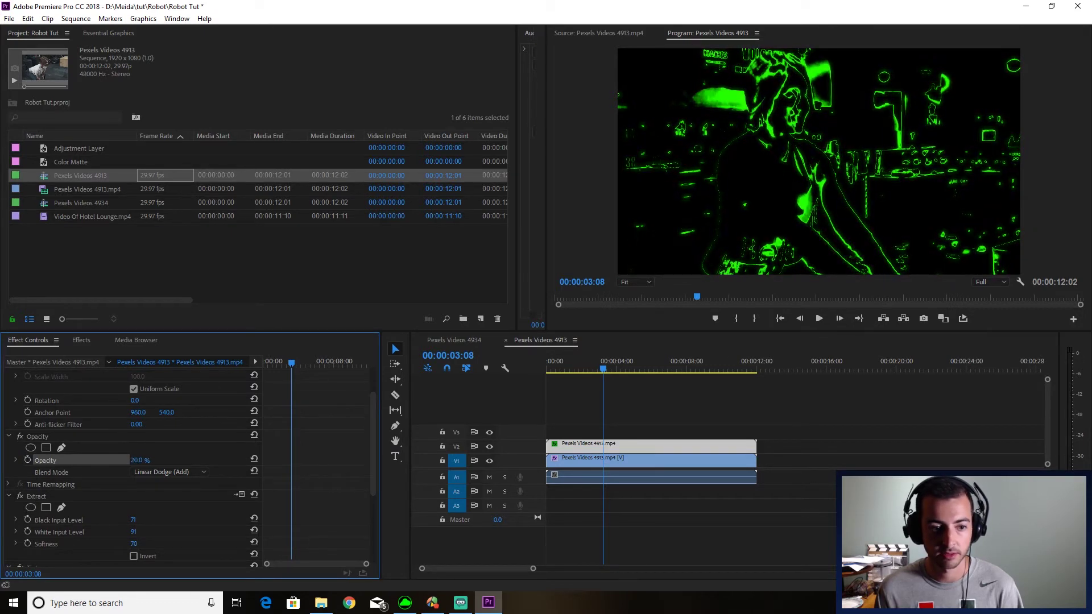
click(140, 460)
text(6)
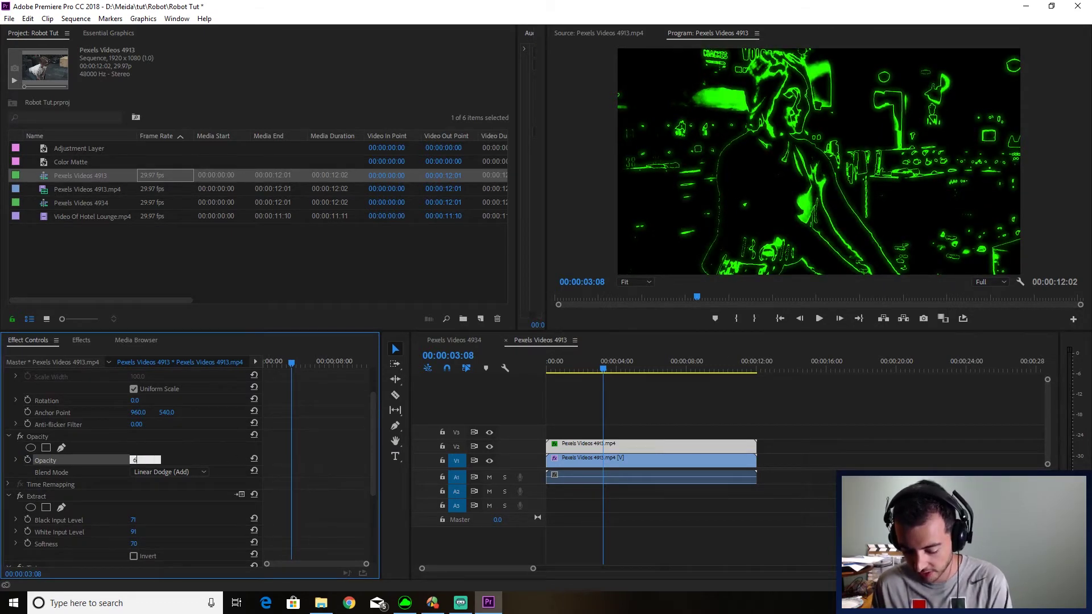
text(0)
click(807, 514)
key(space)
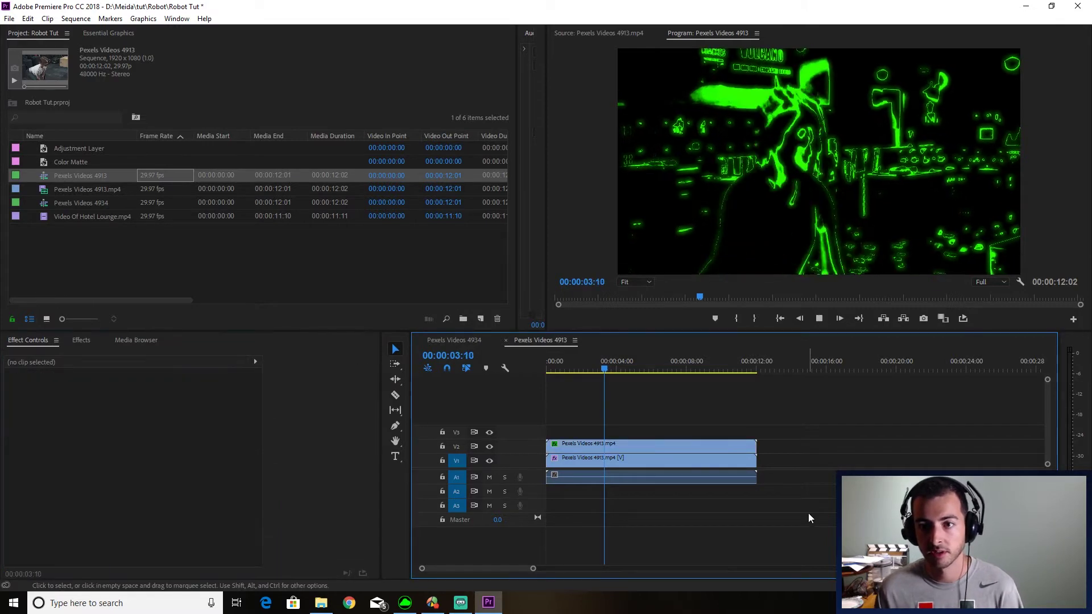
key(space)
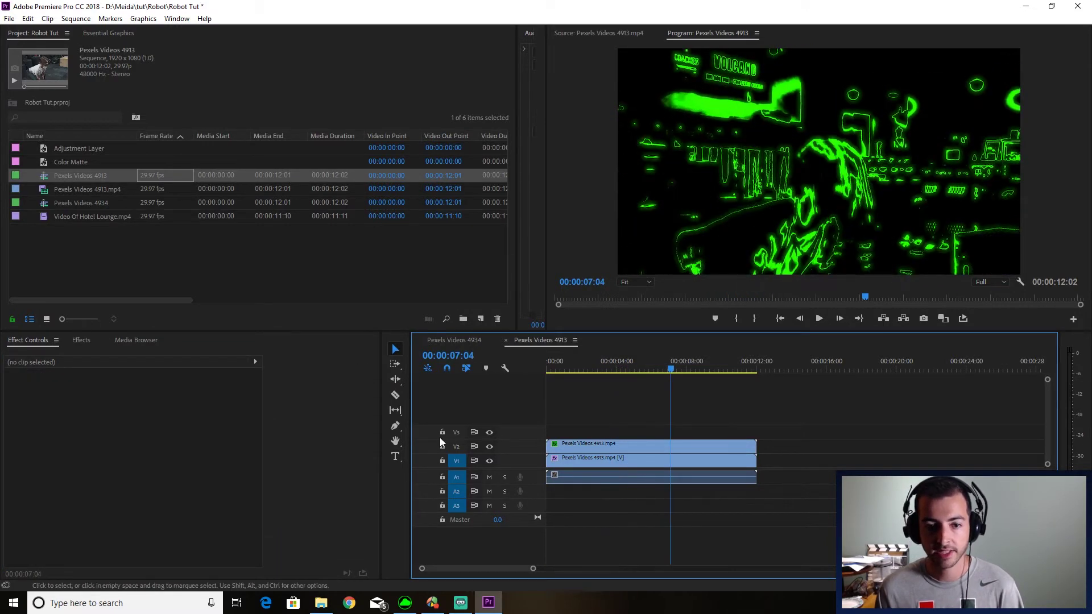
Place an Adjustment Layer on V3 above both clips
click(81, 339)
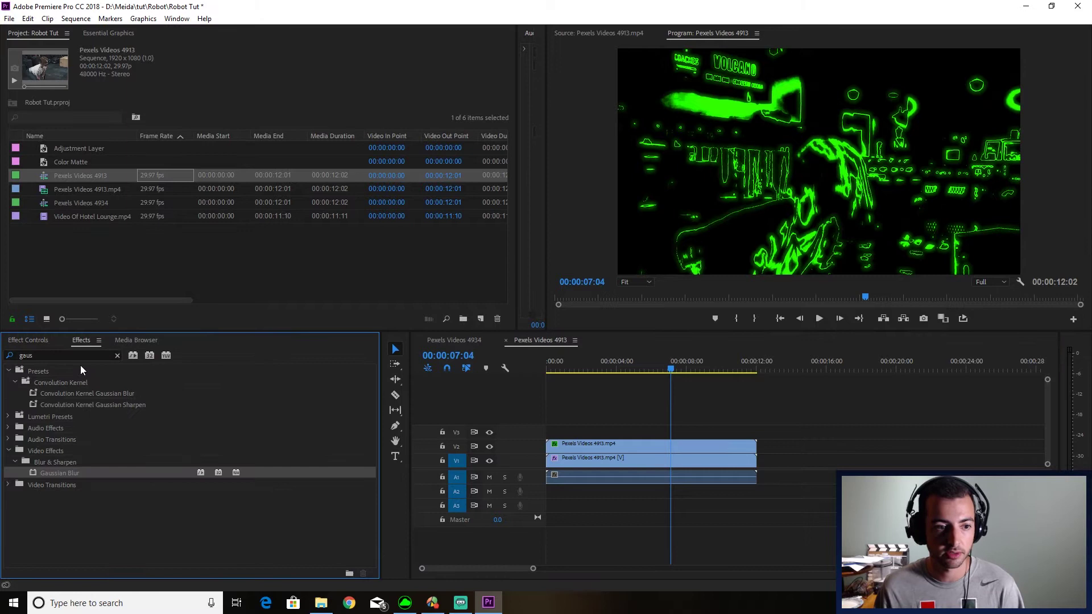
click(118, 355)
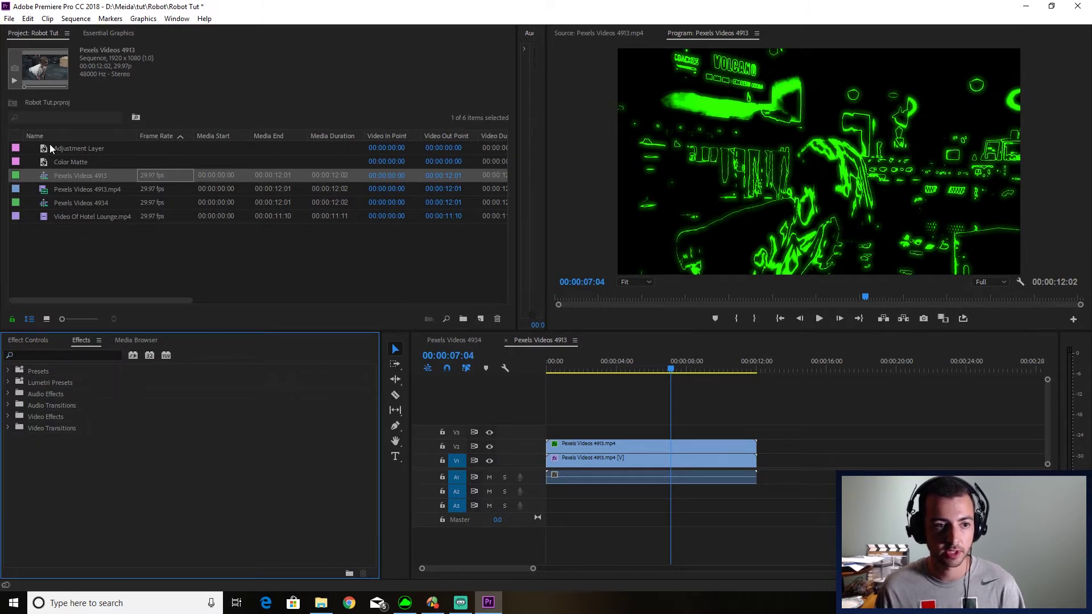
drag(78, 148, 549, 427)
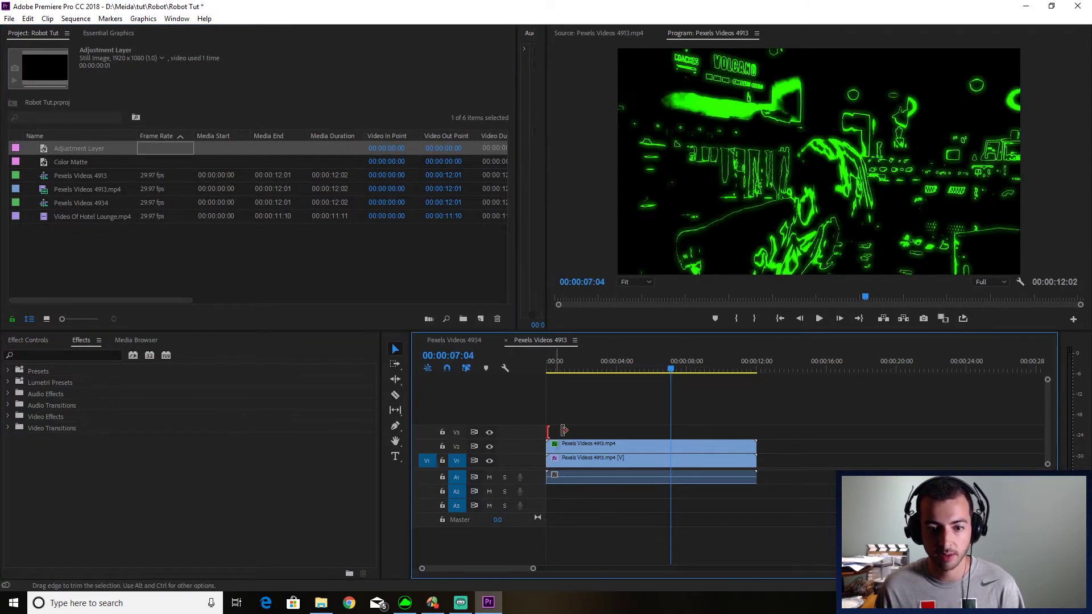
click(555, 430)
Apply Turbulent Displace to the adjustment layer
click(45, 340)
click(82, 340)
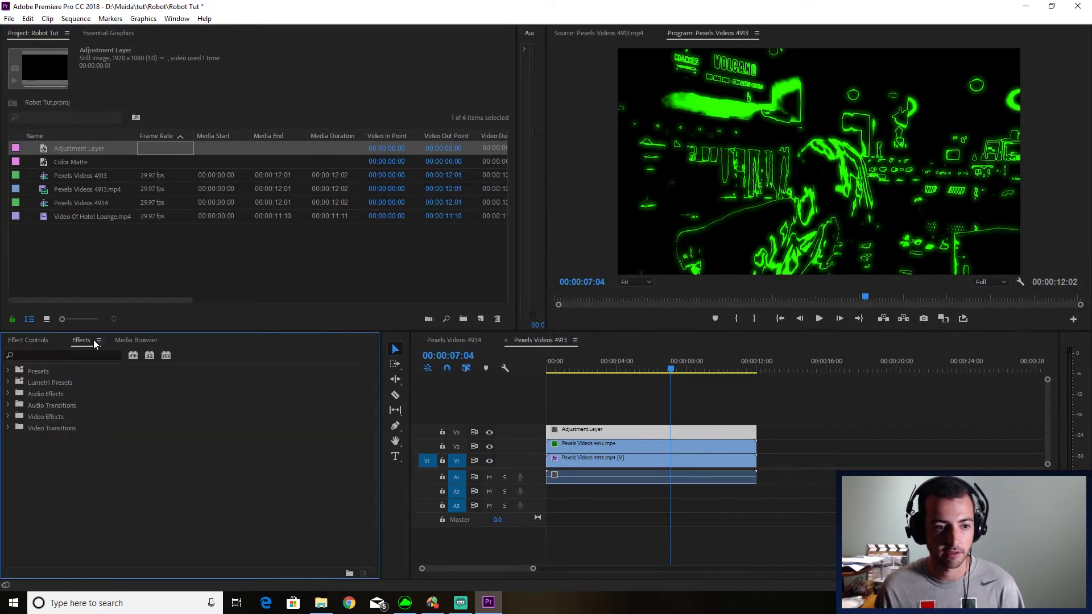
click(48, 355)
text(turb)
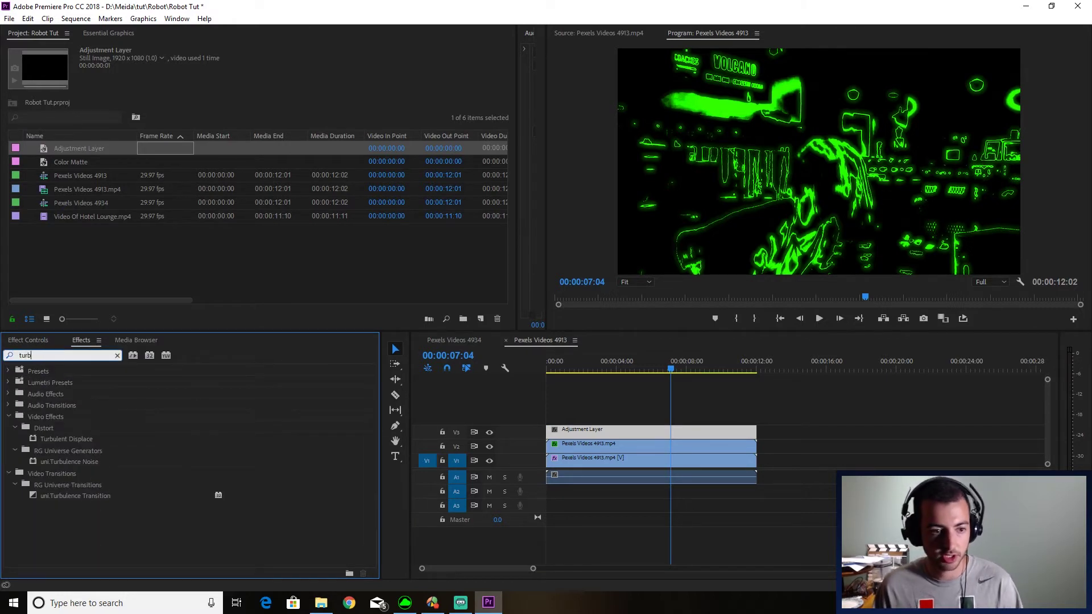
double_click(68, 439)
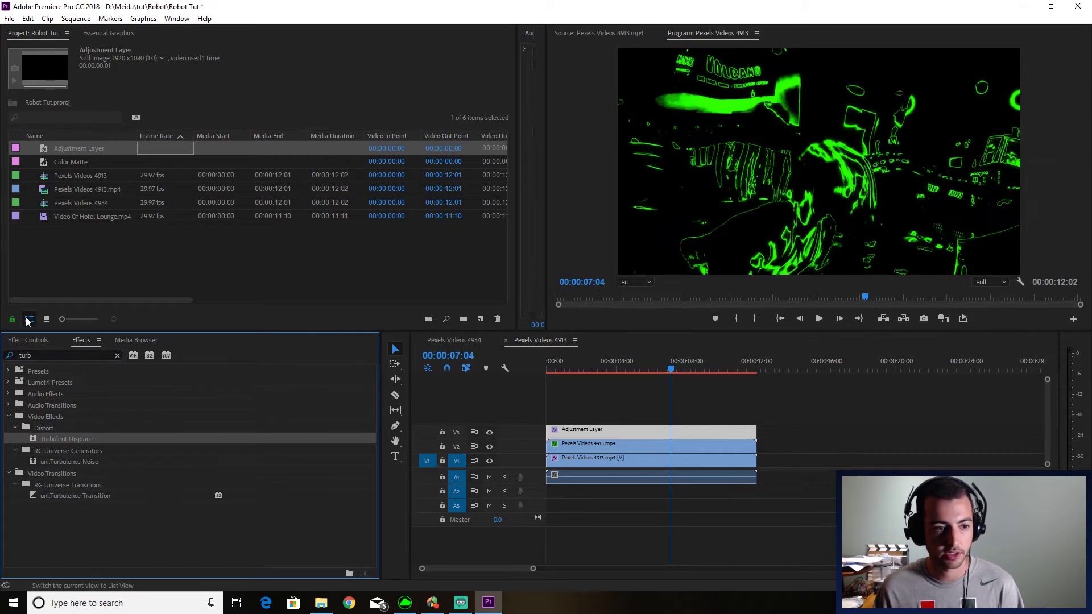
Set Turbulent Displace Size to 10 and Displacement to Horizontal Displacement
click(32, 341)
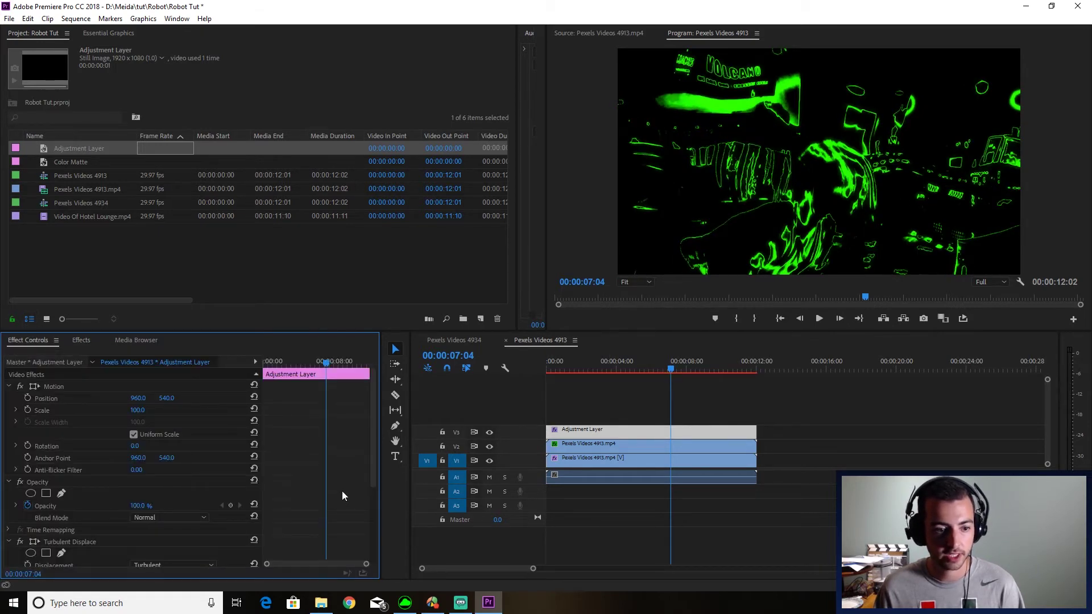
scroll(341, 489, down, 5)
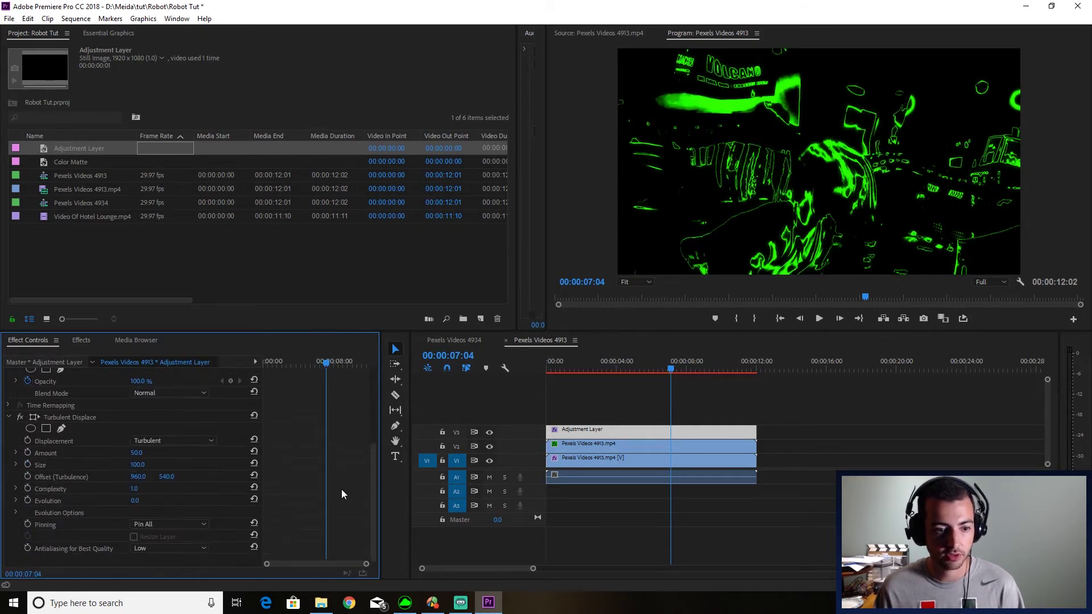
click(139, 464)
text(10)
key(Return)
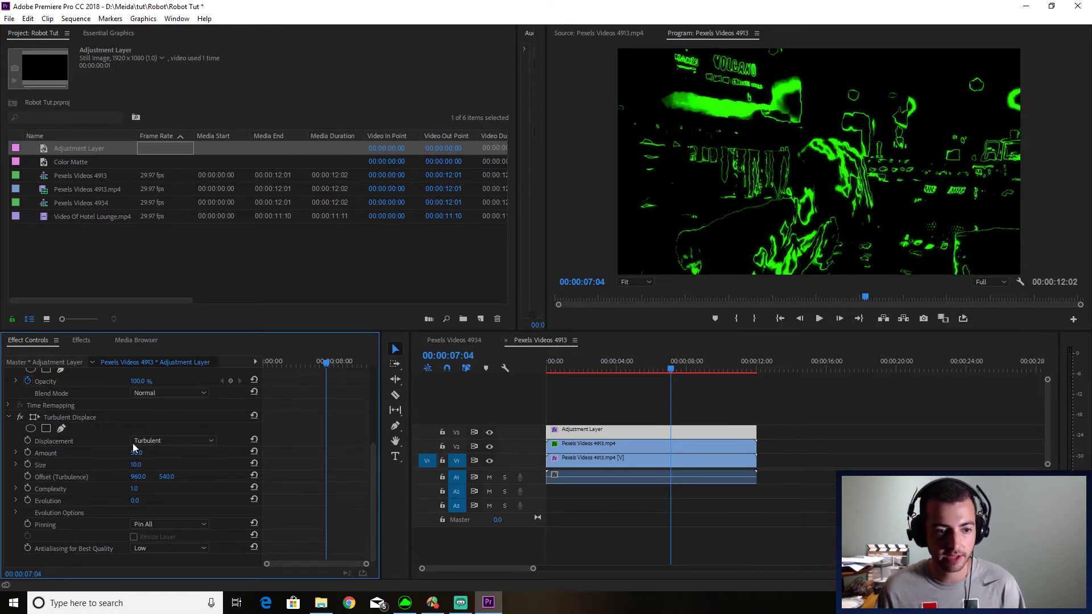
click(181, 440)
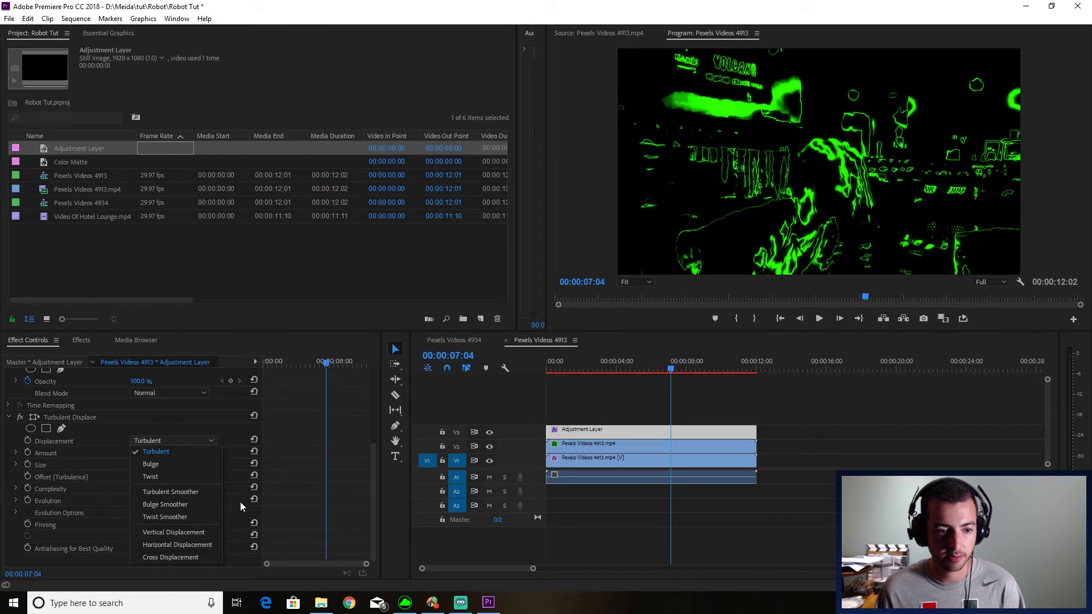
click(199, 544)
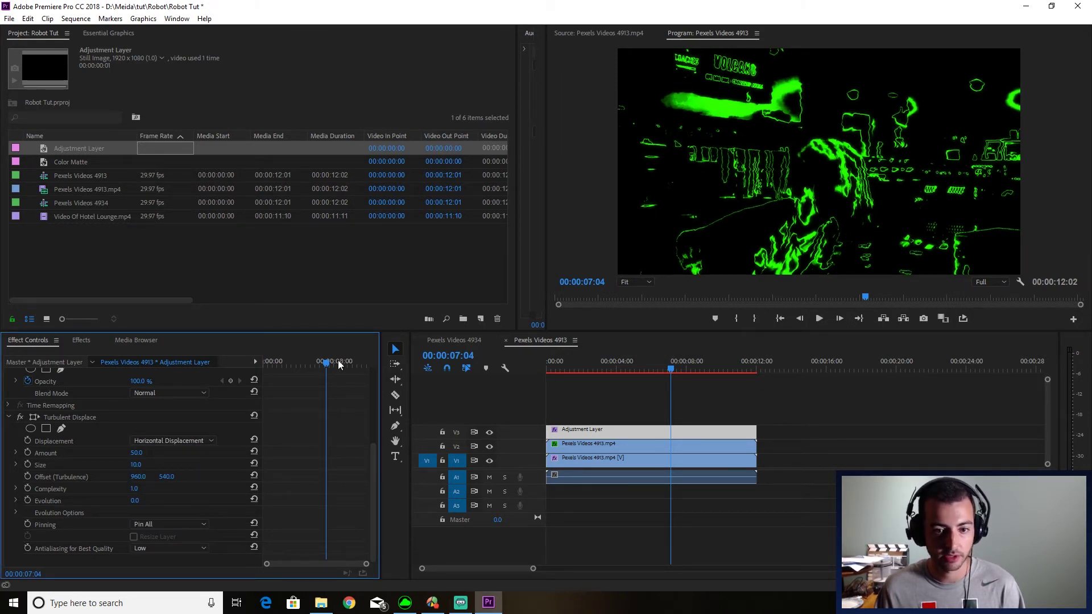
Set an Evolution keyframe at the sequence start, jump to the end and save
drag(595, 363, 518, 363)
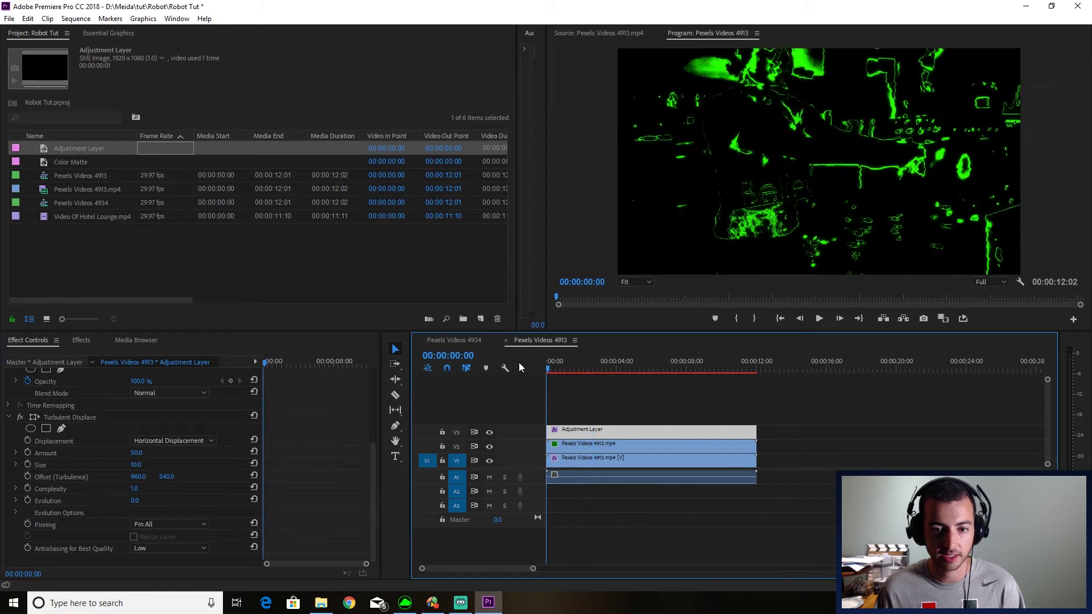
click(27, 500)
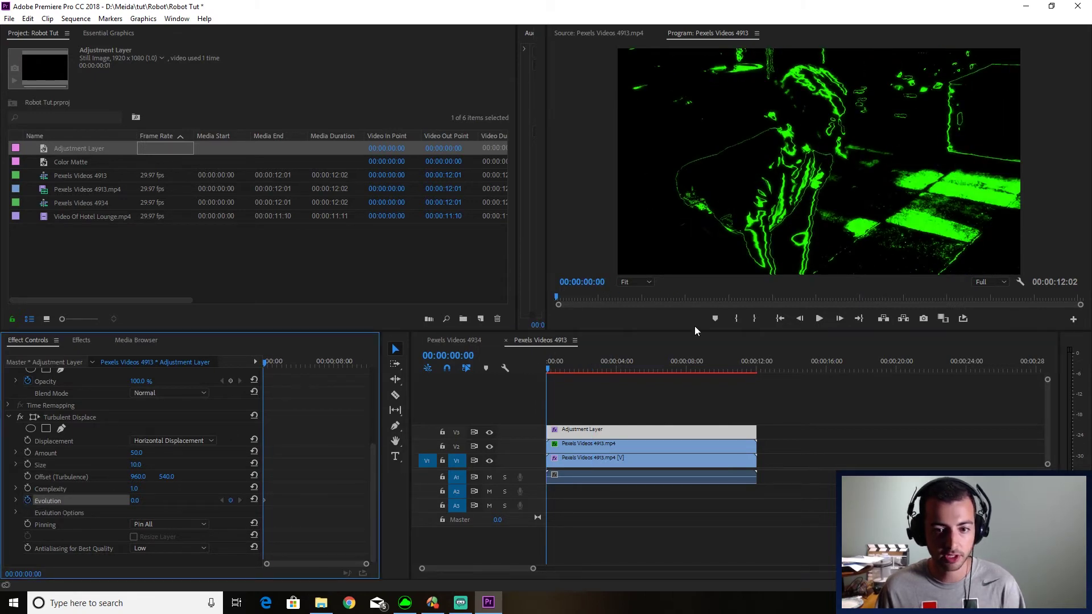
click(663, 358)
key(End)
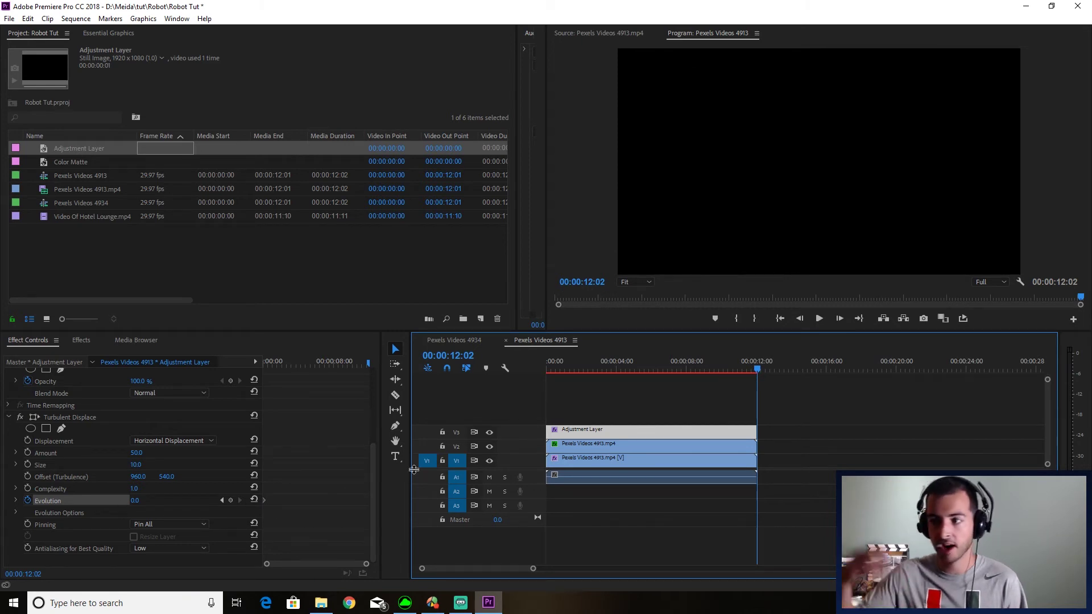
key(ctrl+s)
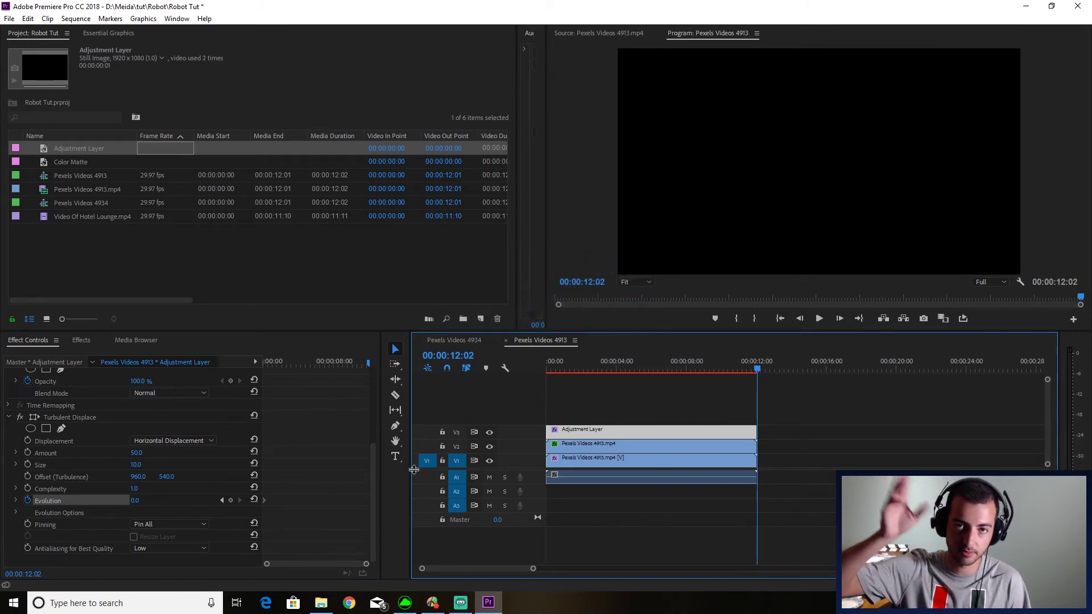
Set Evolution to 100 at the end and render the preview
click(343, 494)
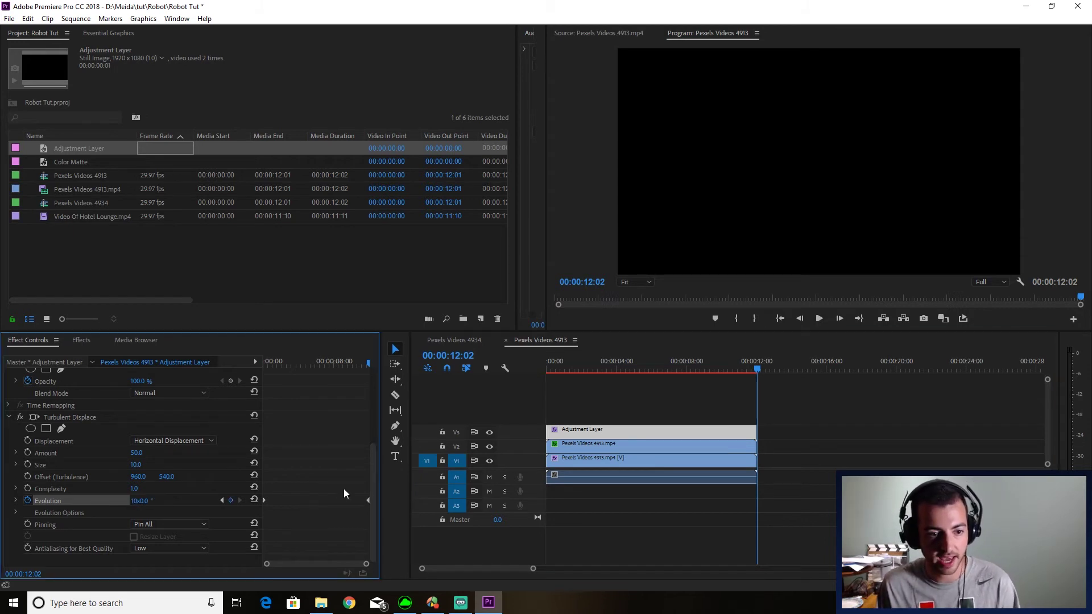
click(884, 431)
key(Home)
key(Return)
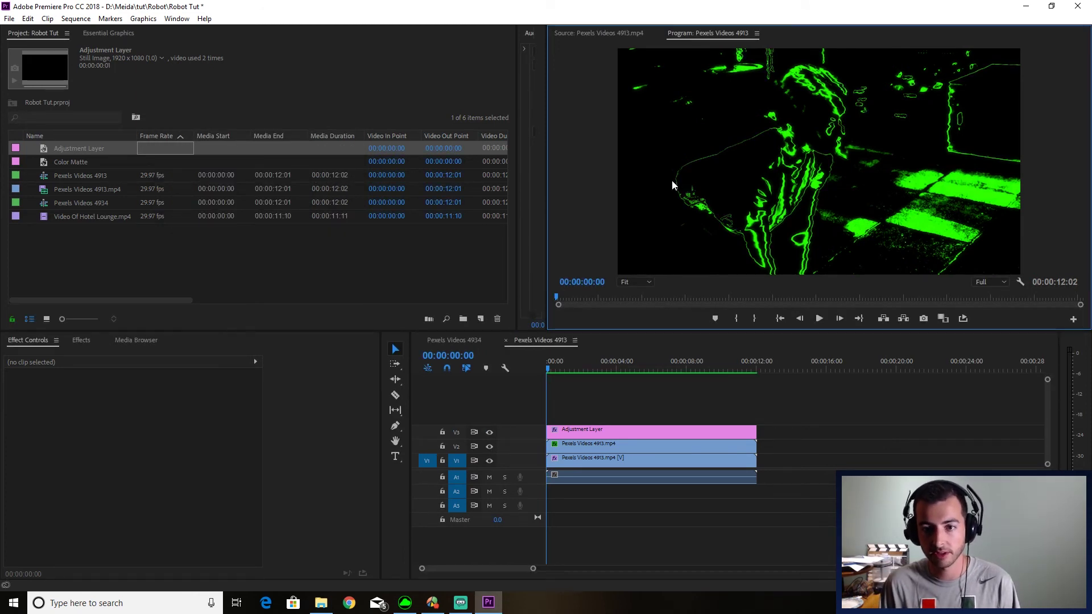
Play the green outlines with animated turbulence full screen, then stop and restore the editing layout
key(ctrl+grave)
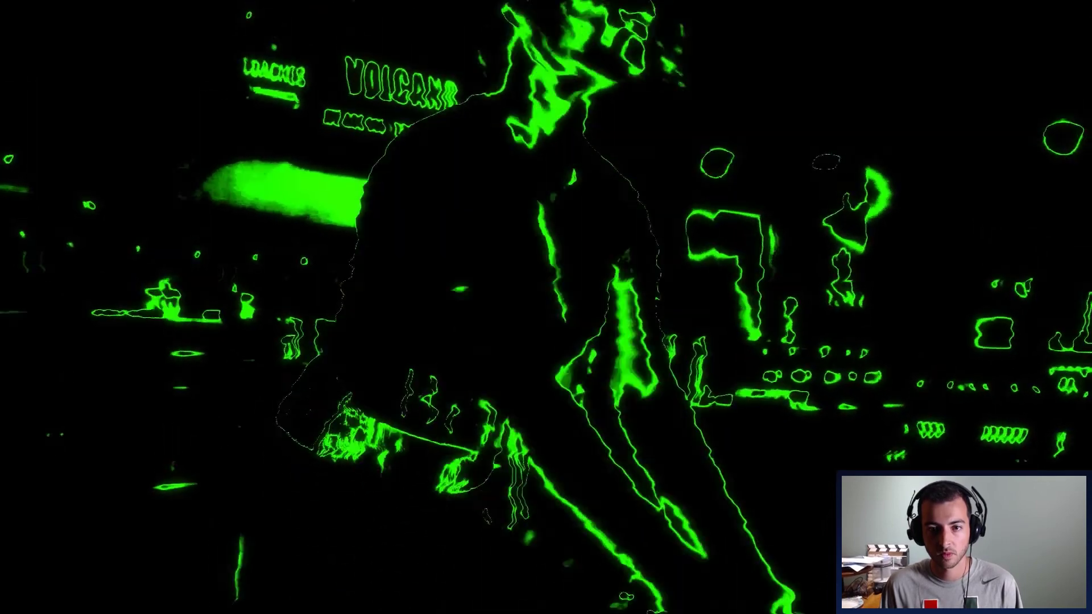
key(space)
key(ctrl+grave)
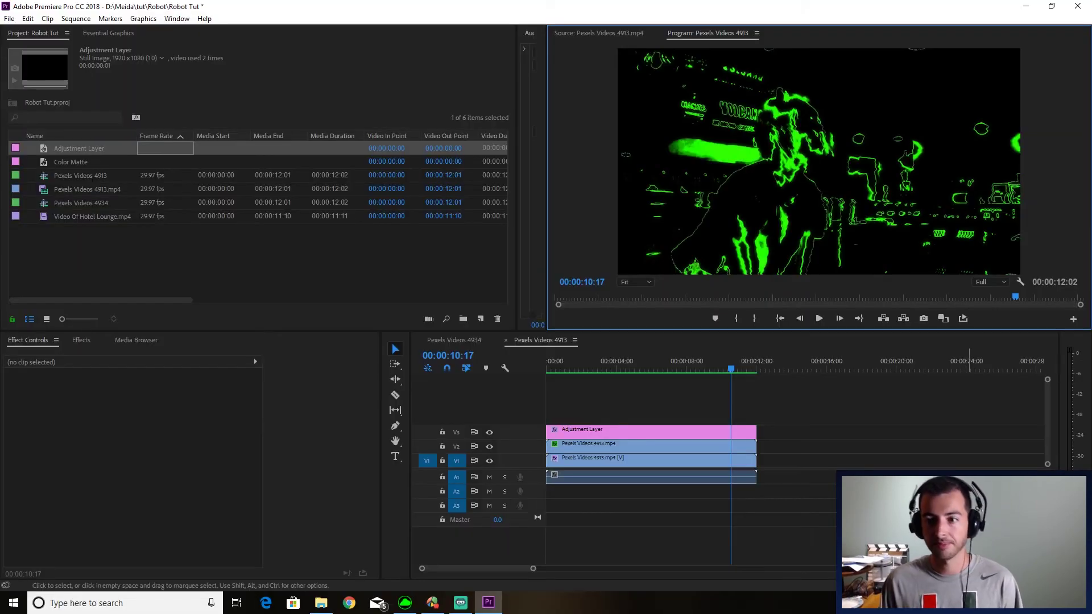